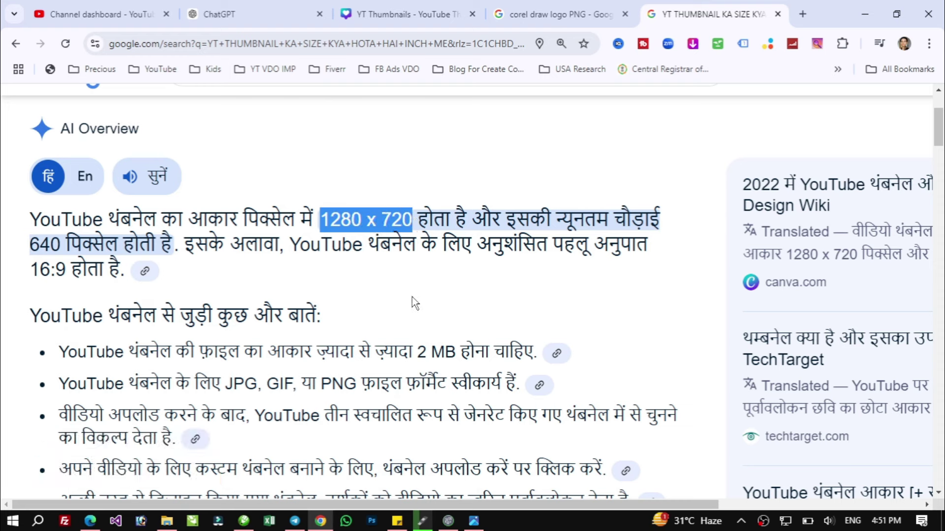
- Switch to CorelDRAW and set the drawing units to pixels
left_click(245, 522)
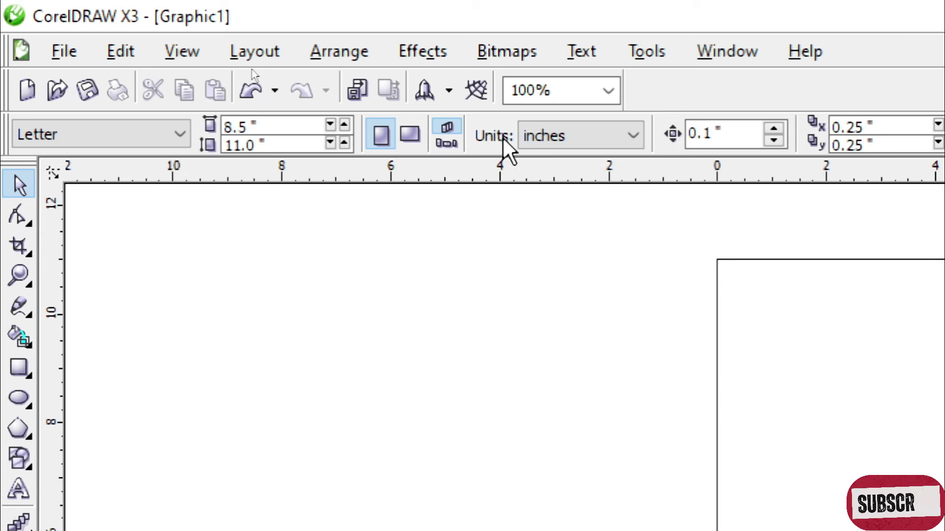
left_click(593, 140)
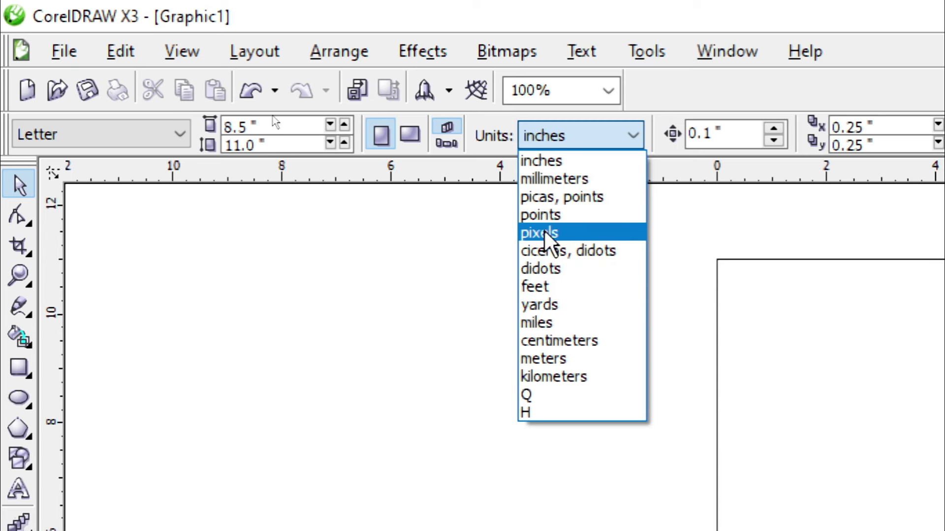
left_click(565, 233)
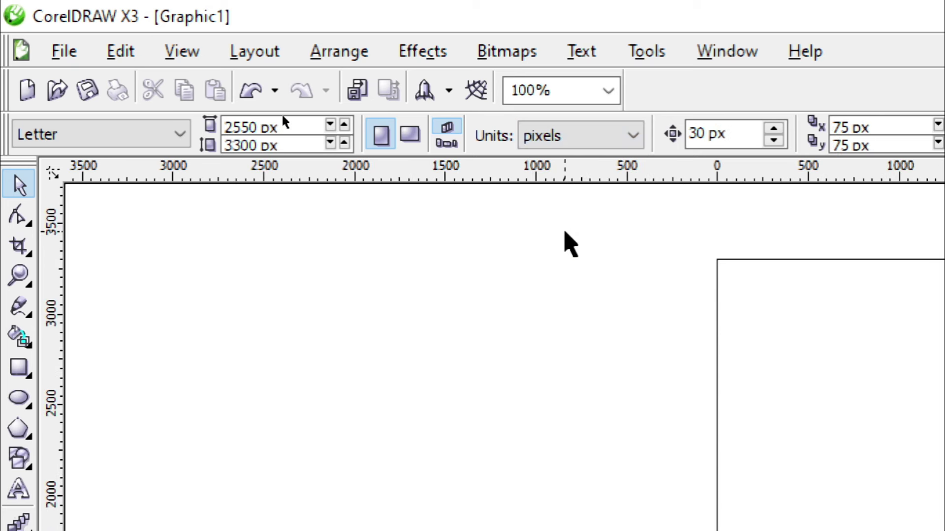
- Set the page size to 1280 px wide and 720 px high
left_click(285, 123)
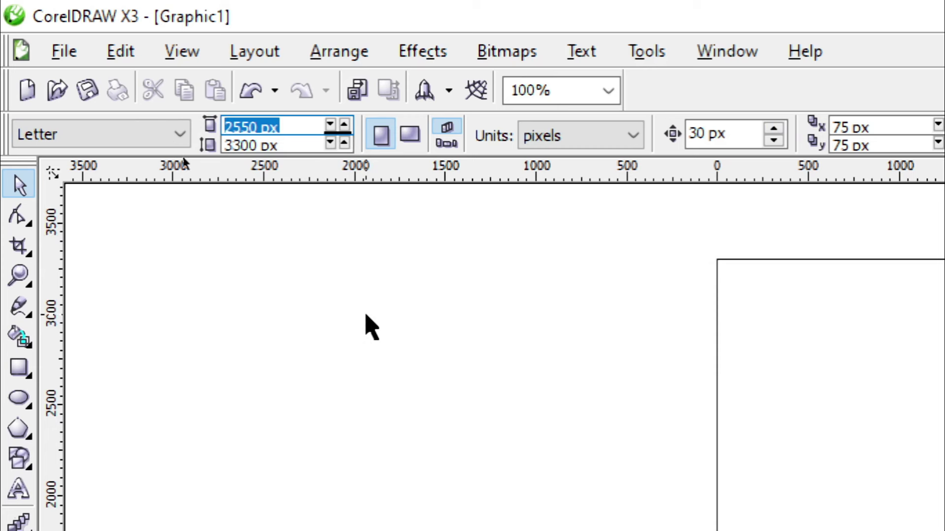
type("1280")
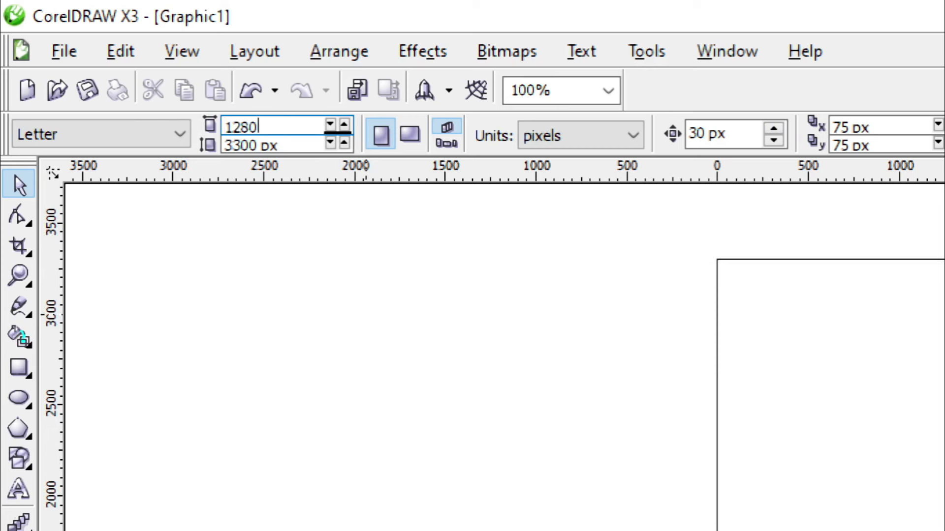
key("Tab")
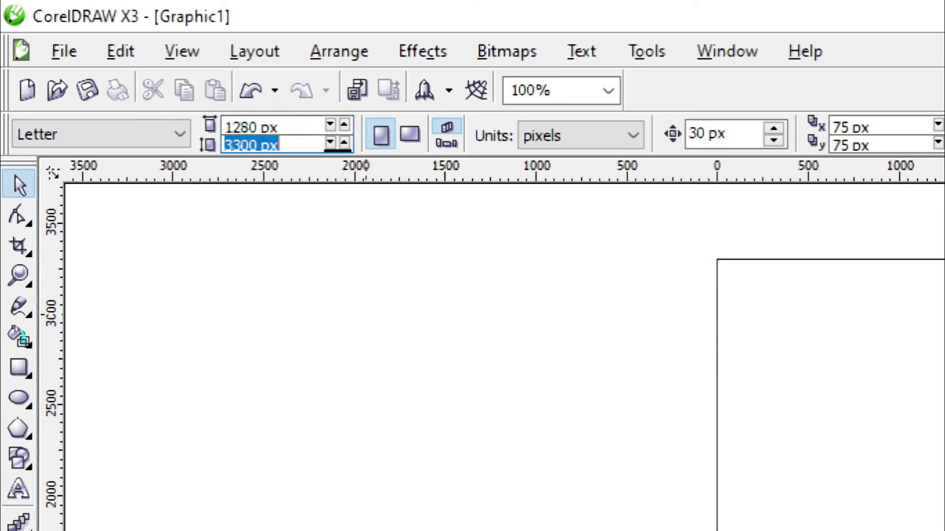
type("720")
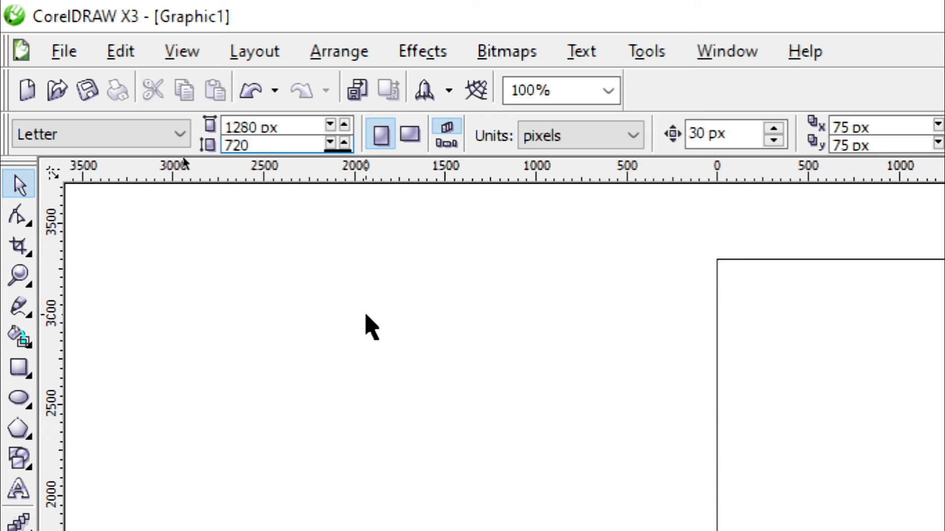
key("Return")
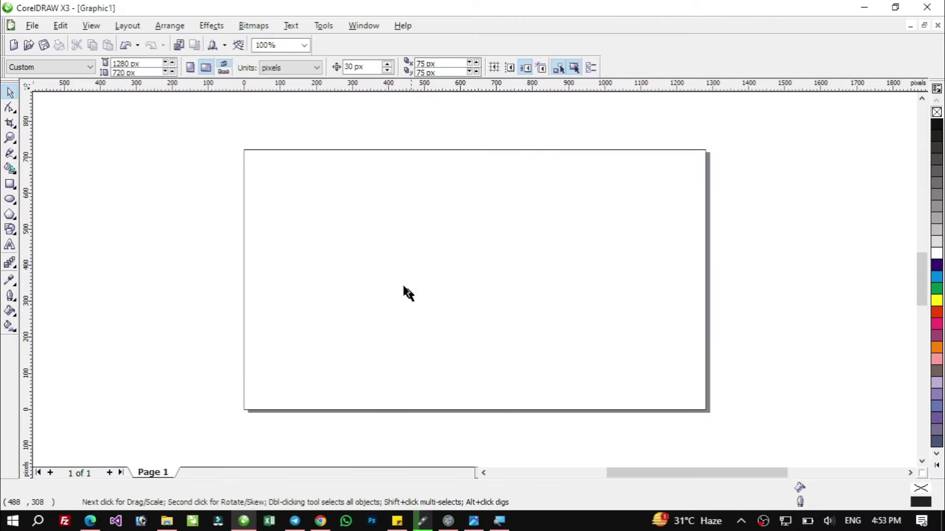
left_click_drag(231, 143, 735, 428)
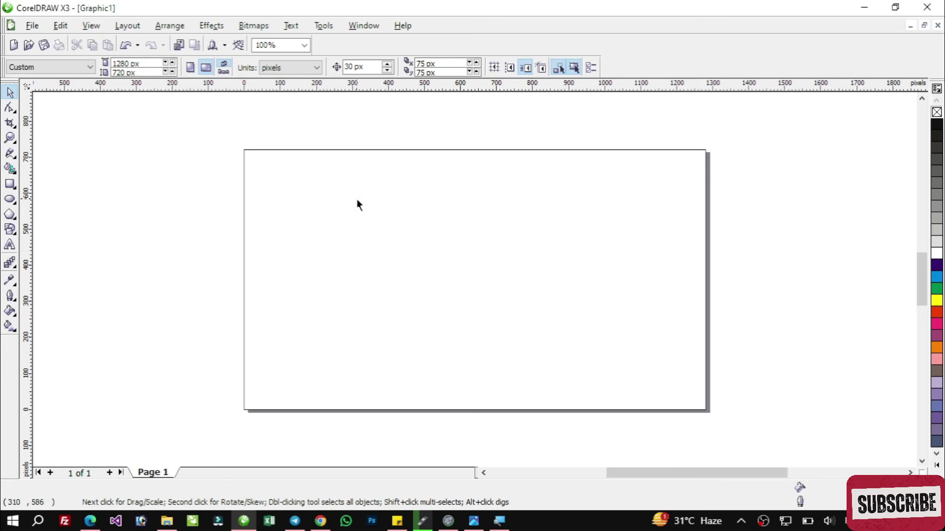
left_click_drag(229, 143, 561, 346)
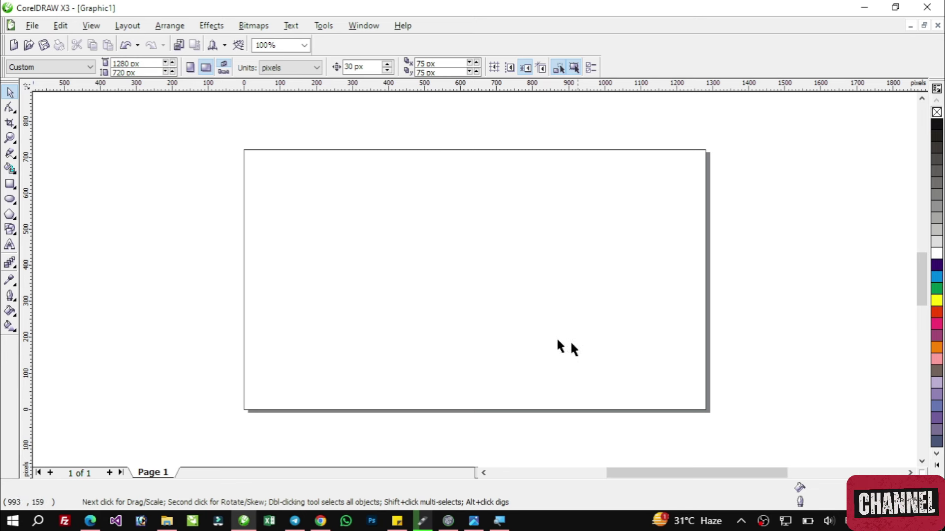
- Create a rectangle that exactly frames the whole page
left_click(11, 186)
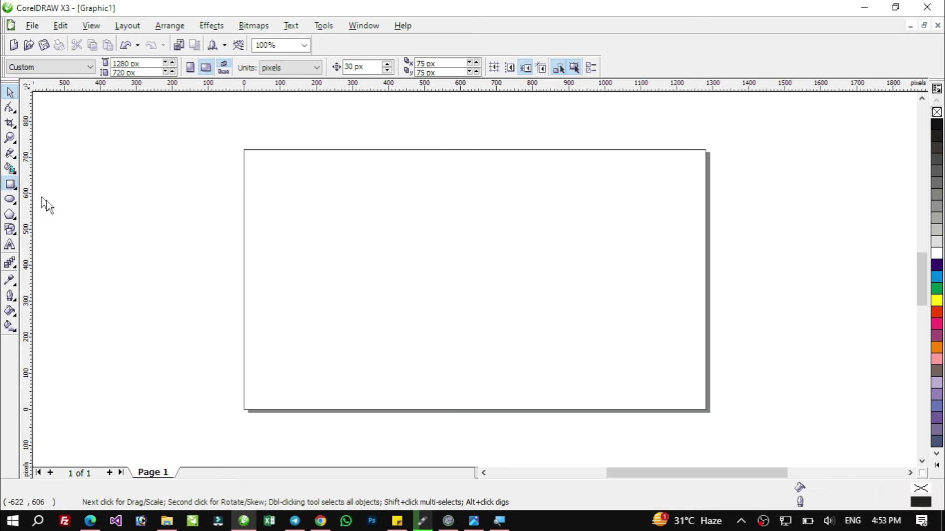
double_click(11, 185)
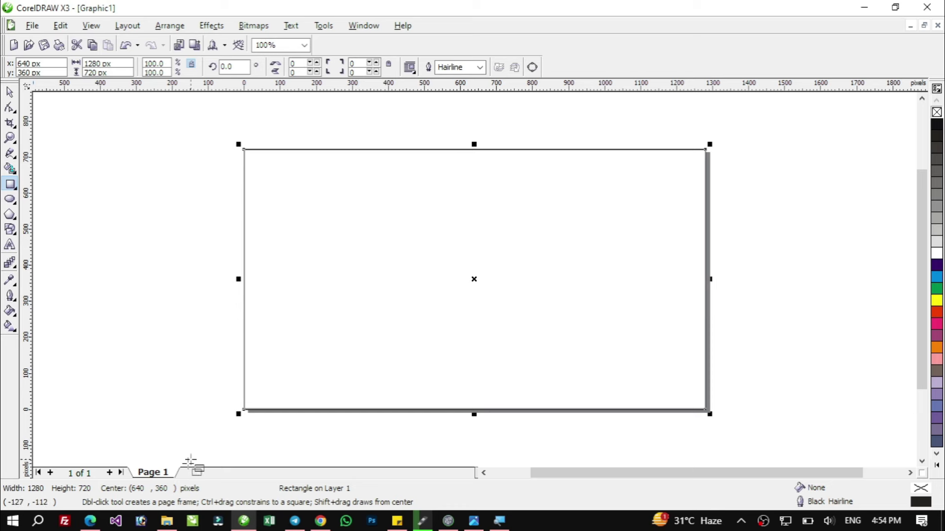
- Bring the reference image "YT Thumbnails (4).png" from the BKP Download folder into the drawing
left_click(167, 520)
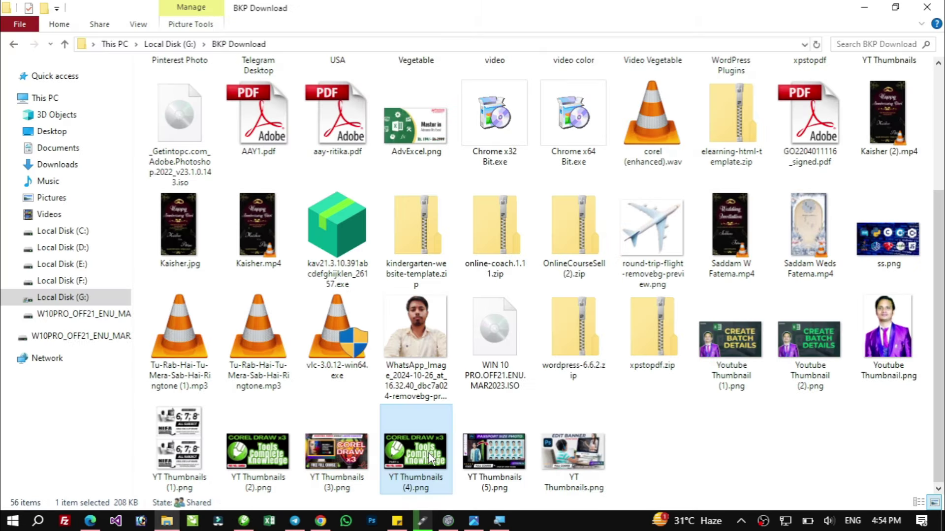
left_click_drag(430, 458, 172, 232)
key("alt+Tab")
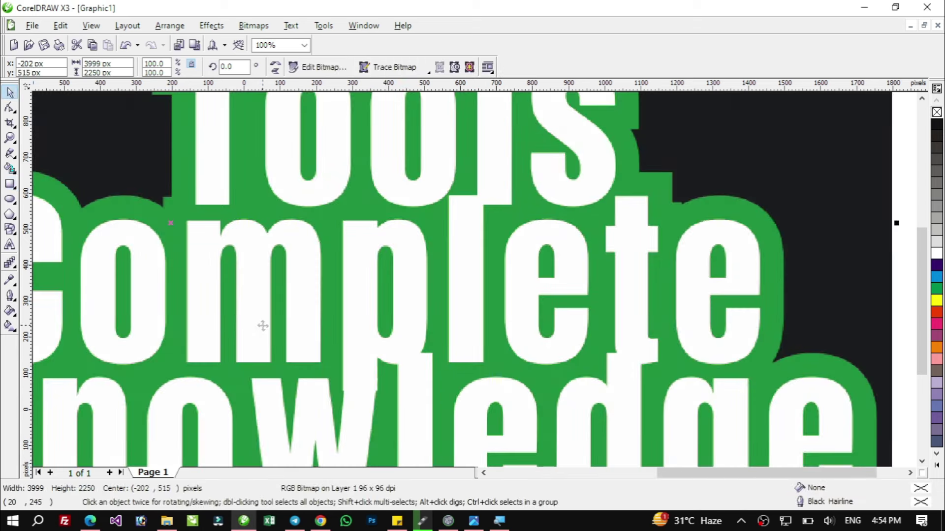
- Scale the reference thumbnail down proportionally to about the page's size and place it just left of the page
key("F4")
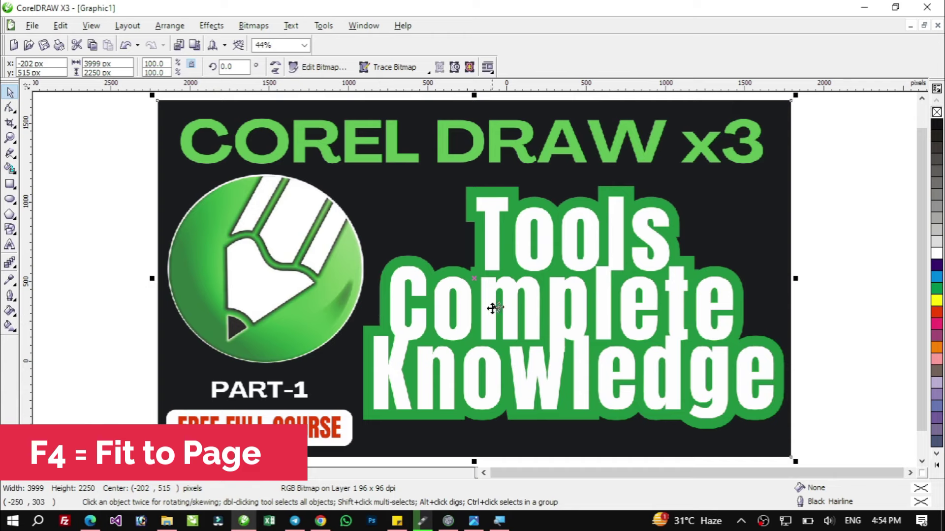
left_click_drag(795, 95, 383, 290)
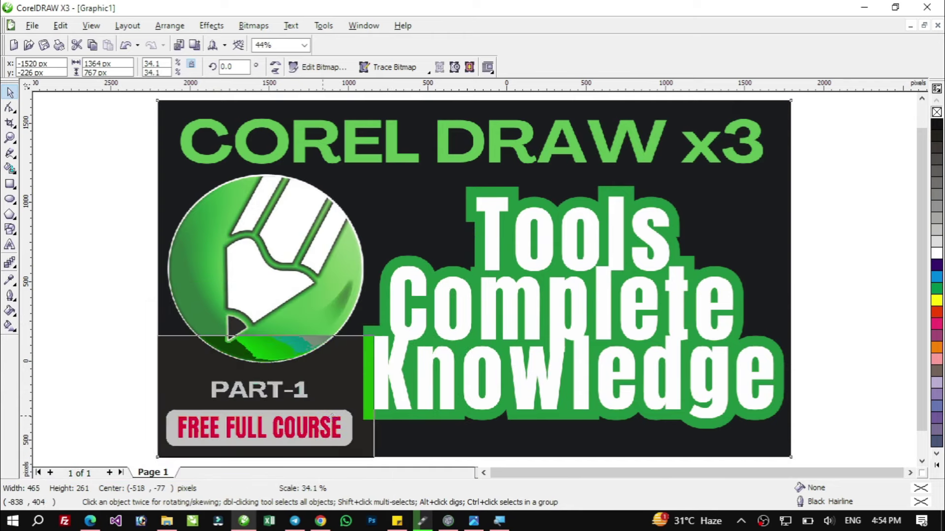
left_click_drag(331, 415, 458, 322)
left_click_drag(286, 367, 301, 359)
left_click(538, 413)
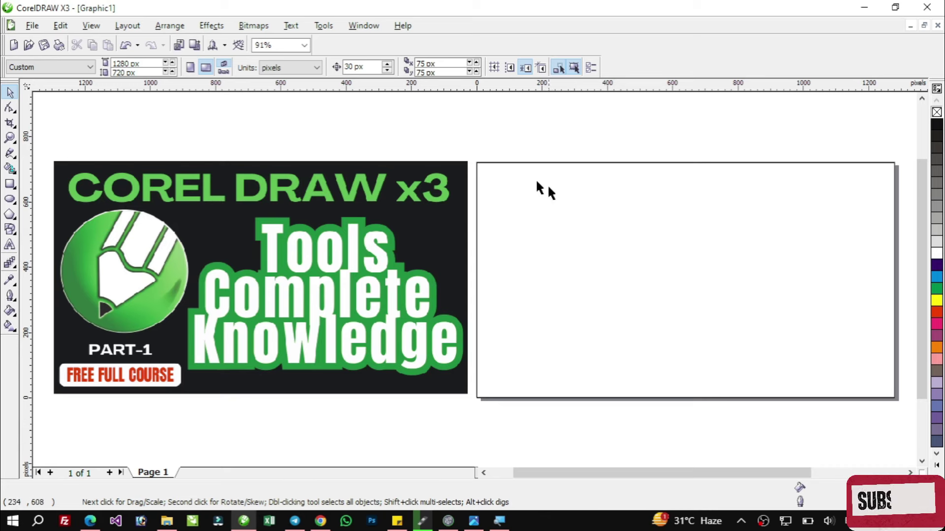
- Fill the page-sized rectangle with 100C100M100Y100K black
left_click(562, 208)
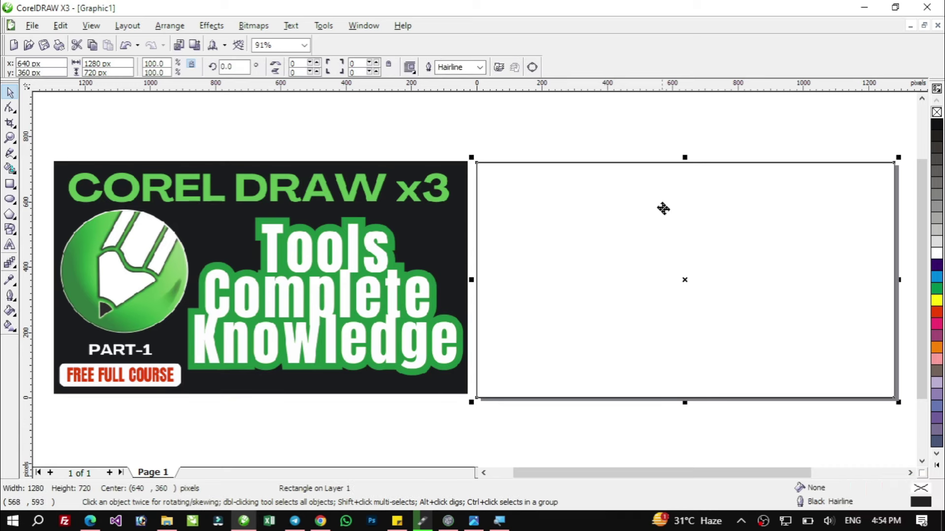
left_click(936, 124)
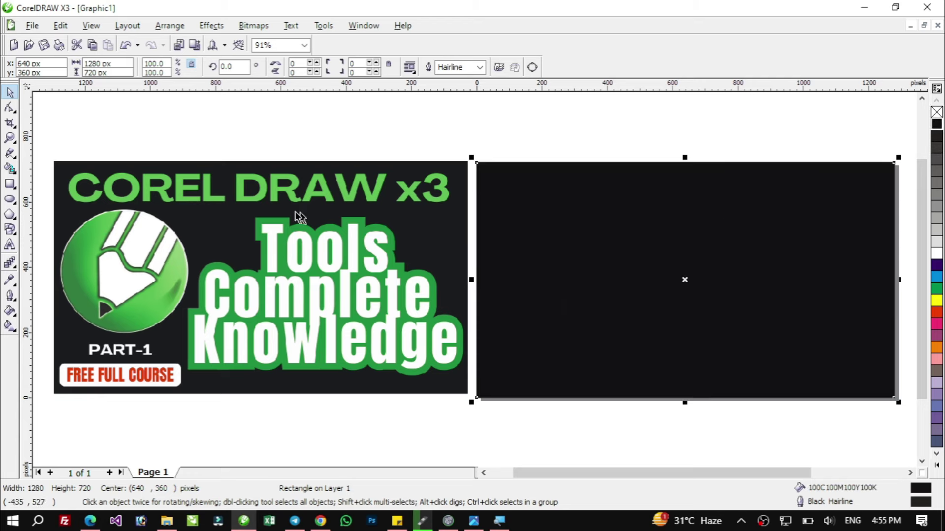
left_click(417, 137)
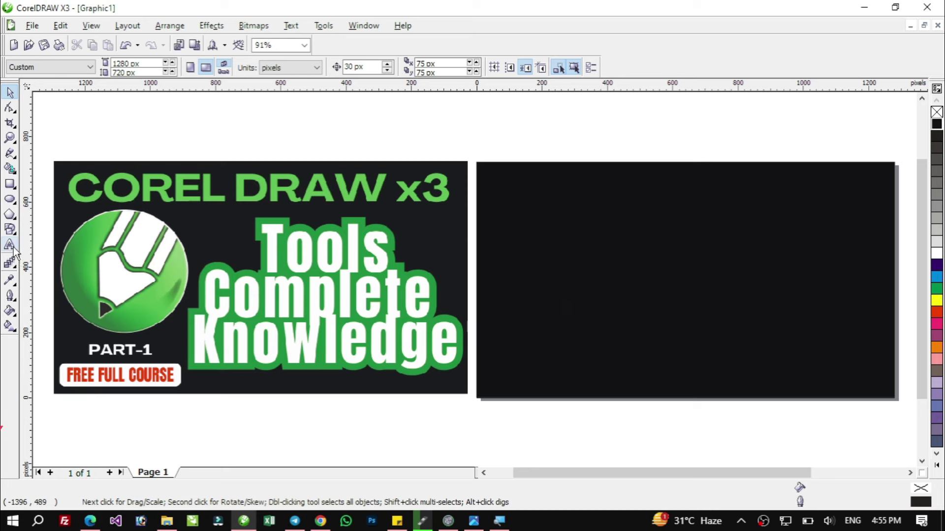
- Start an artistic text near the upper left corner of the black rectangle with a font size of 48 pt
key("F8")
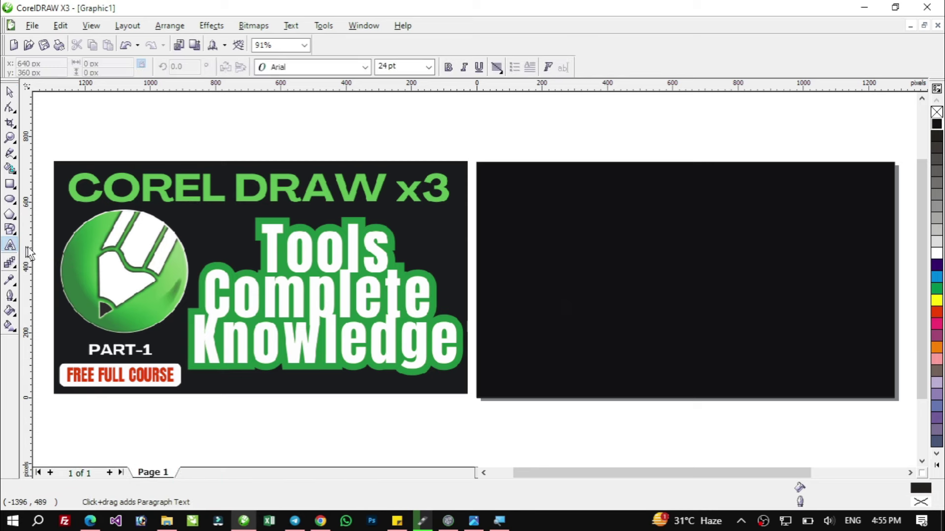
left_click(508, 179)
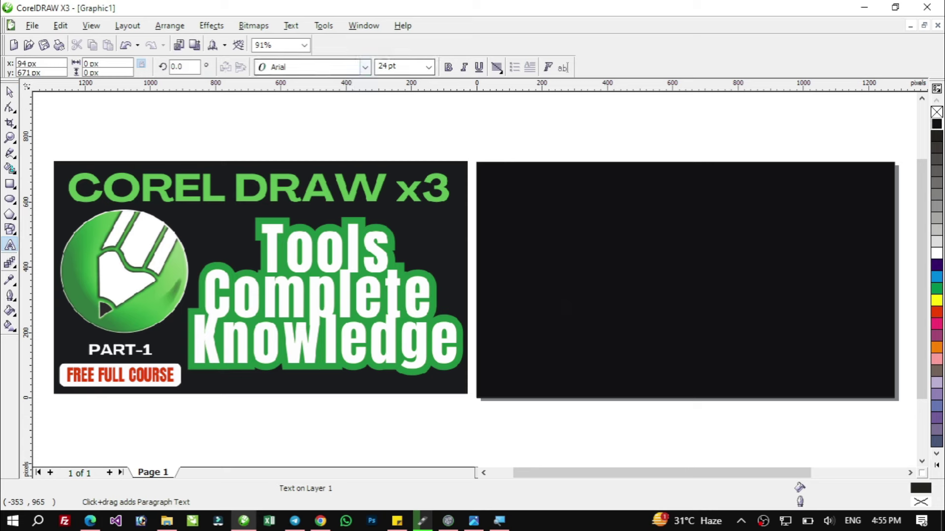
left_click(430, 68)
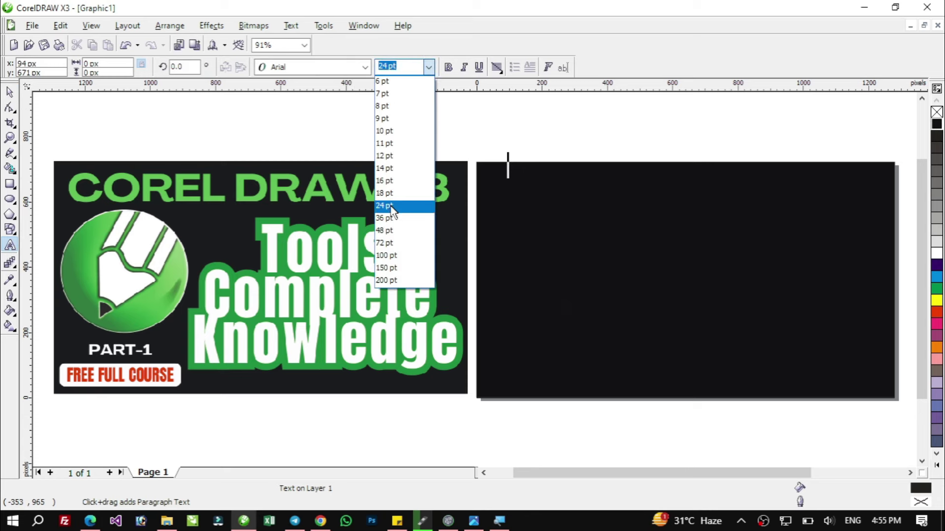
left_click(400, 231)
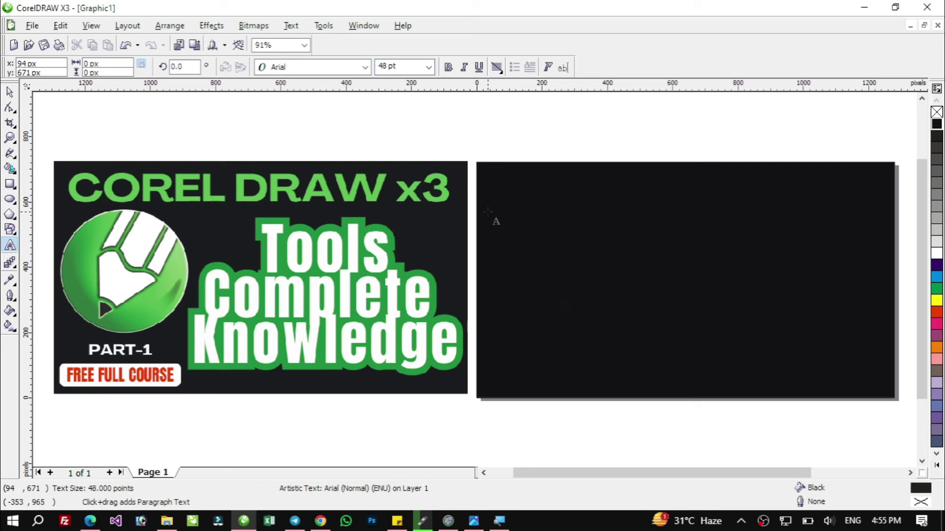
type("corel")
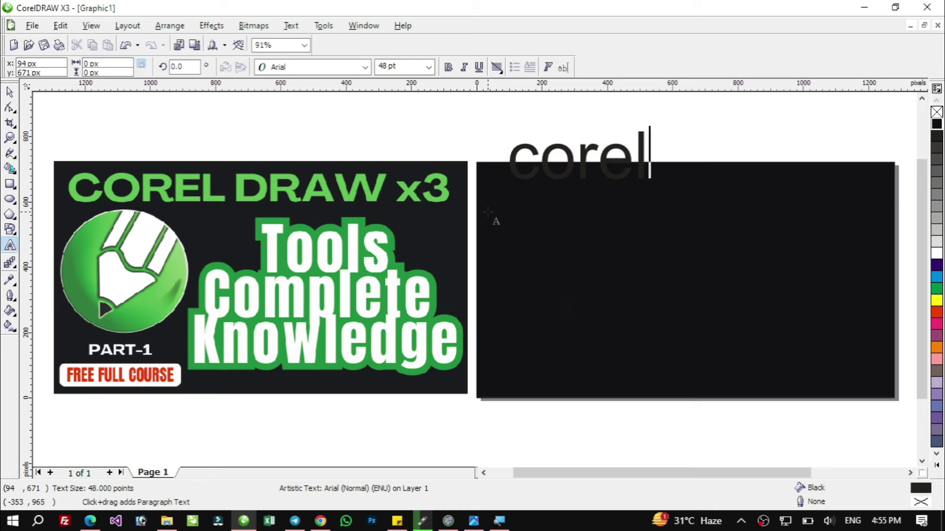
key("BackSpace")
key("BackSpace")
key("BackSpace")
key("BackSpace")
key("BackSpace")
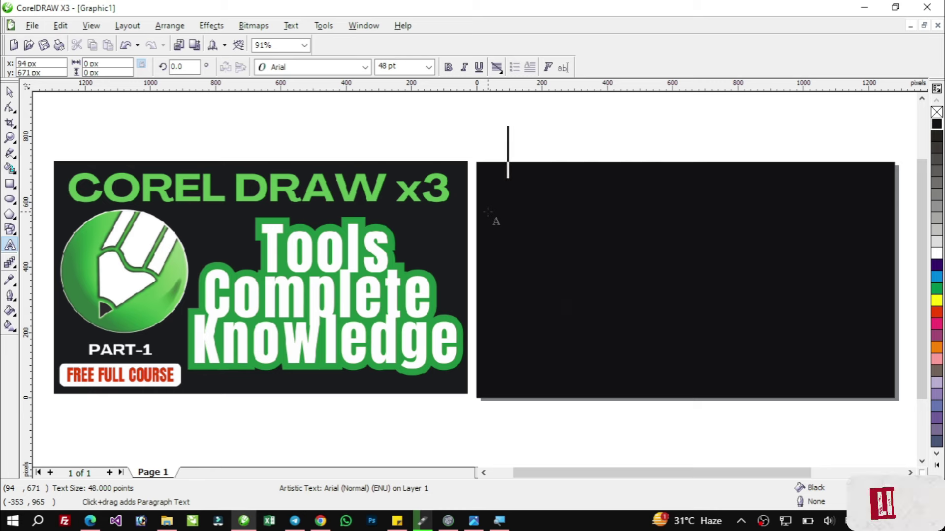
- Enter "COREL DRAW x3" as the heading text
type("C")
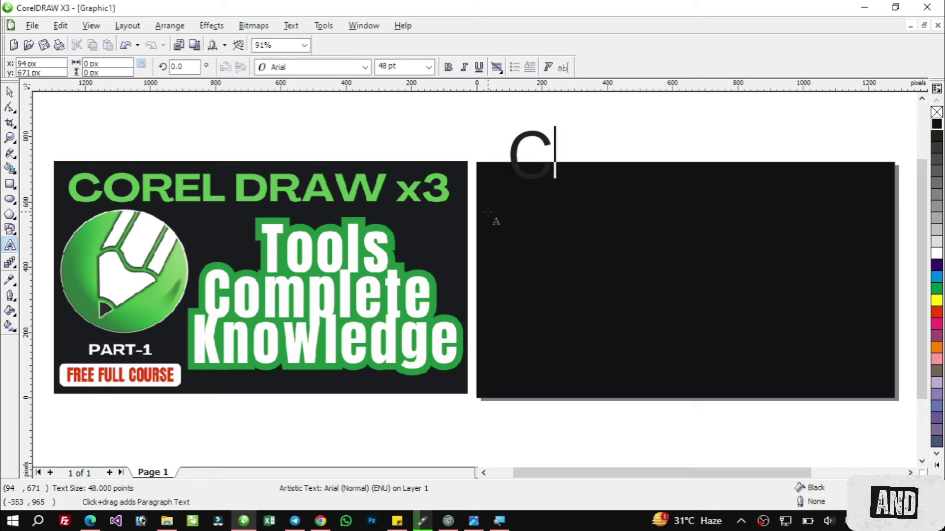
type("OREL DR")
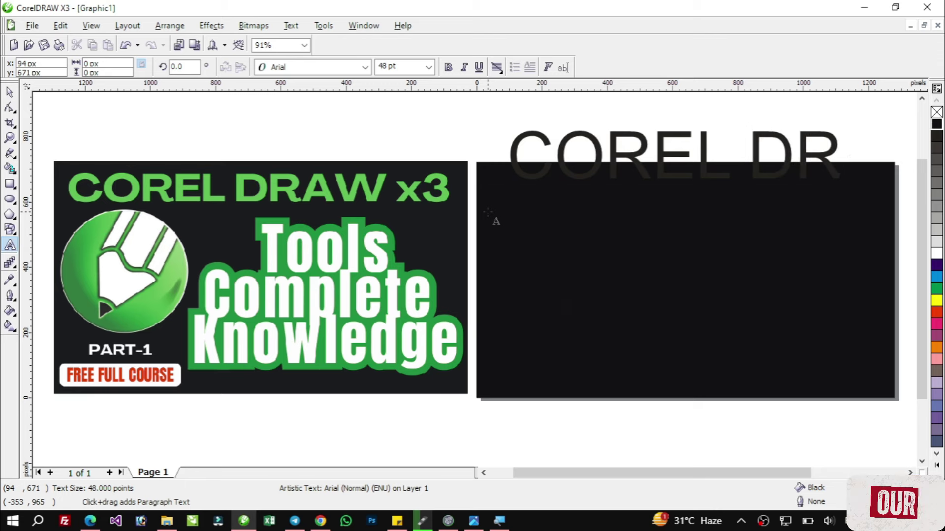
type("AW x")
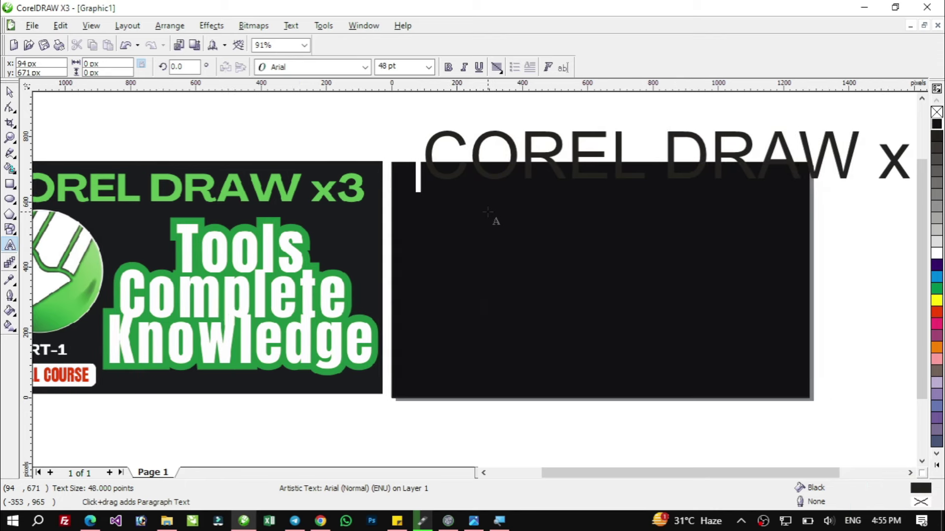
type("x")
key("BackSpace")
type("3")
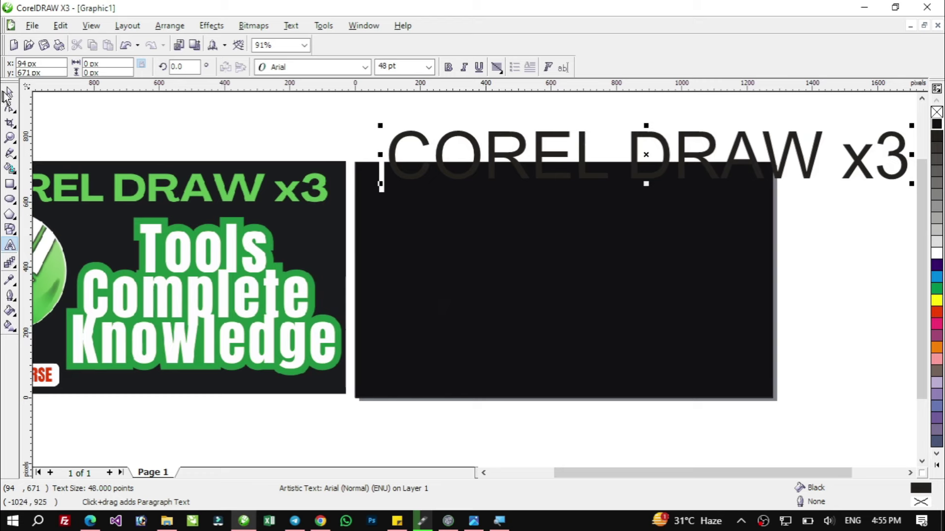
- Move the heading to the black rectangle's upper left corner and scale it down proportionally to about 1183 px wide
left_click(8, 93)
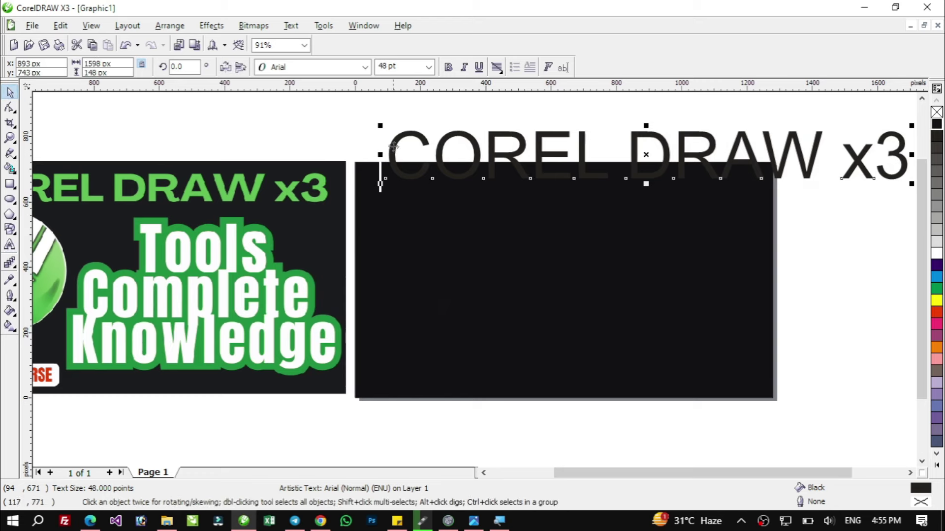
left_click_drag(391, 146, 367, 184)
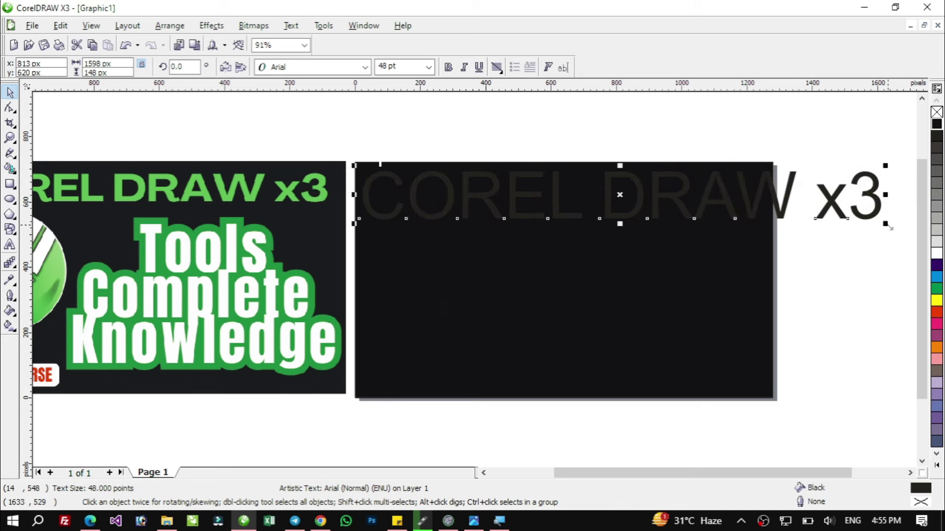
left_click_drag(889, 227, 754, 243)
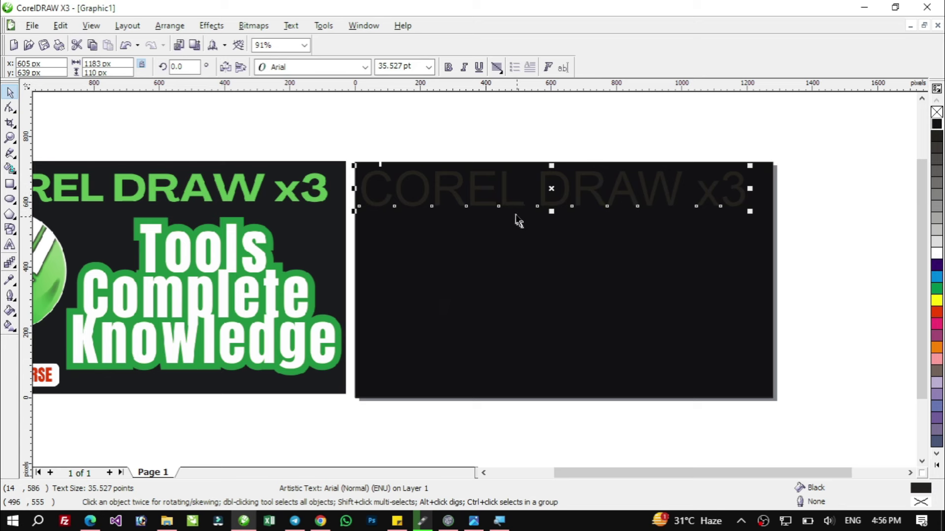
- Change the heading's font to Benguiat Bk BT
left_click(321, 67)
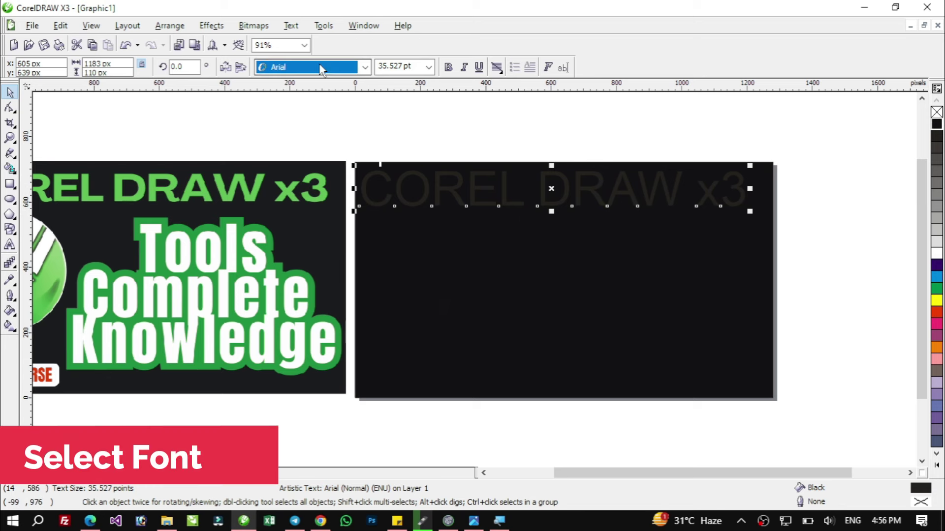
left_click(319, 72)
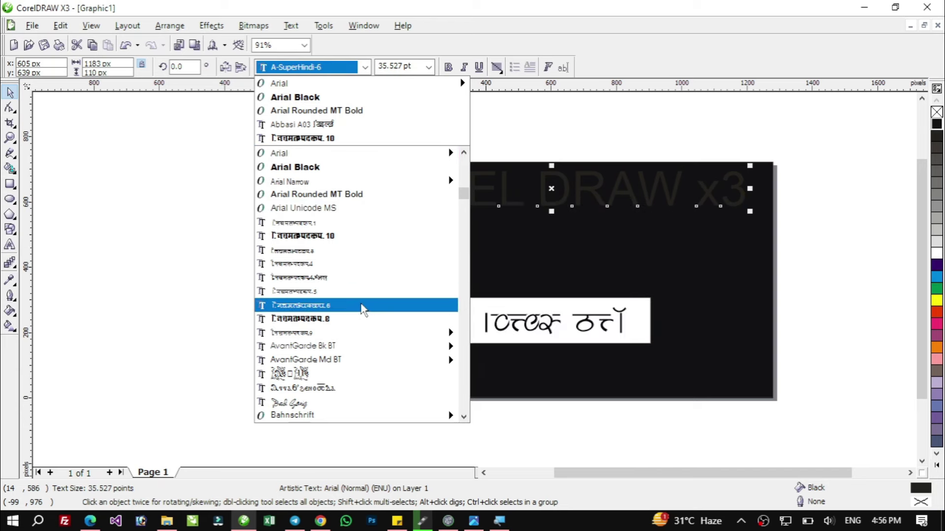
scroll(374, 300, "down", 4)
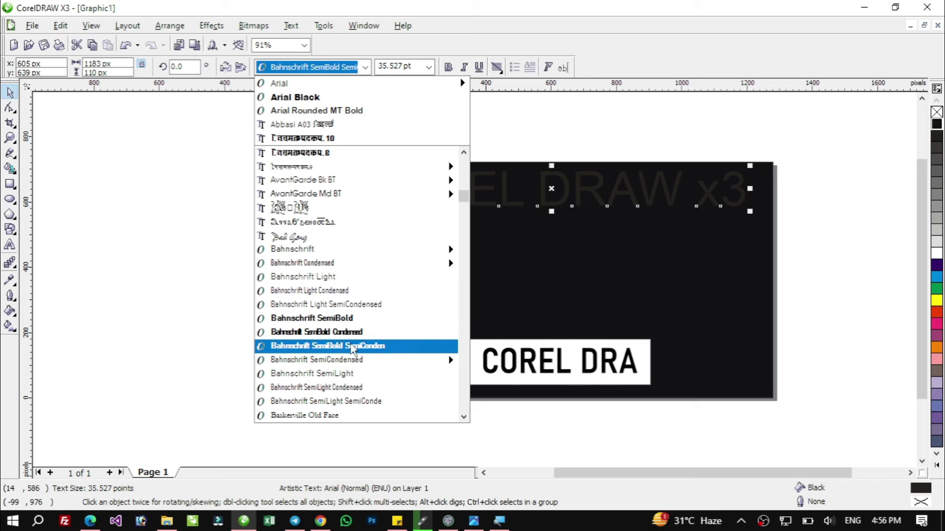
scroll(354, 379, "down", 3)
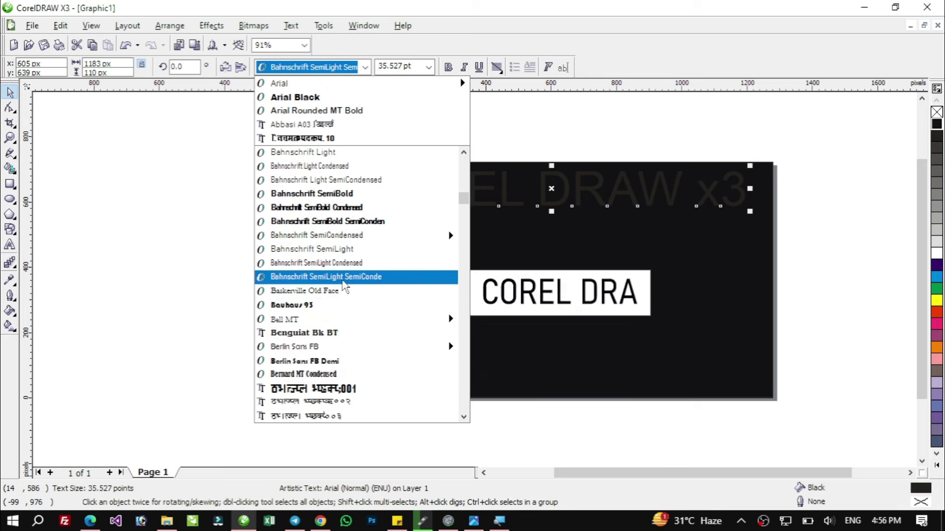
left_click(335, 336)
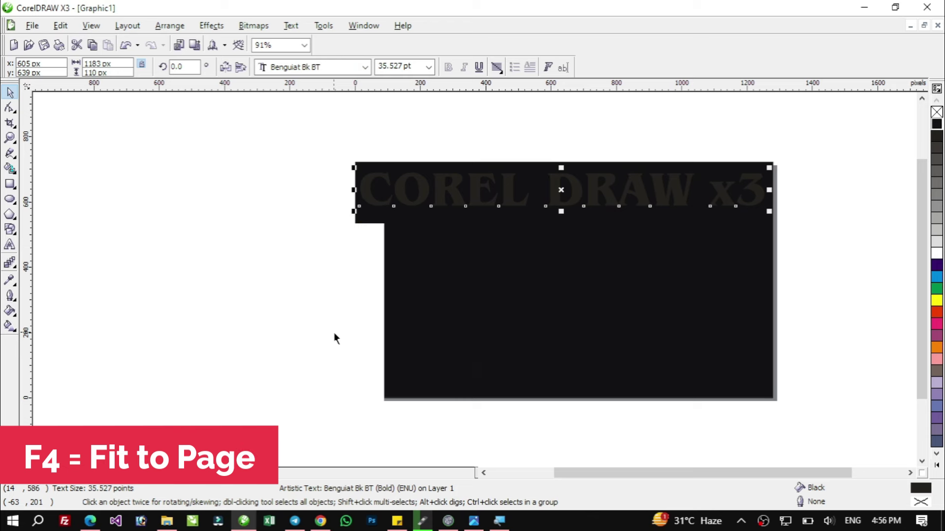
- Fill the heading with a brighter uniform green of C67 M0 Y100 K0, similar to the reference thumbnail's title
key("F4")
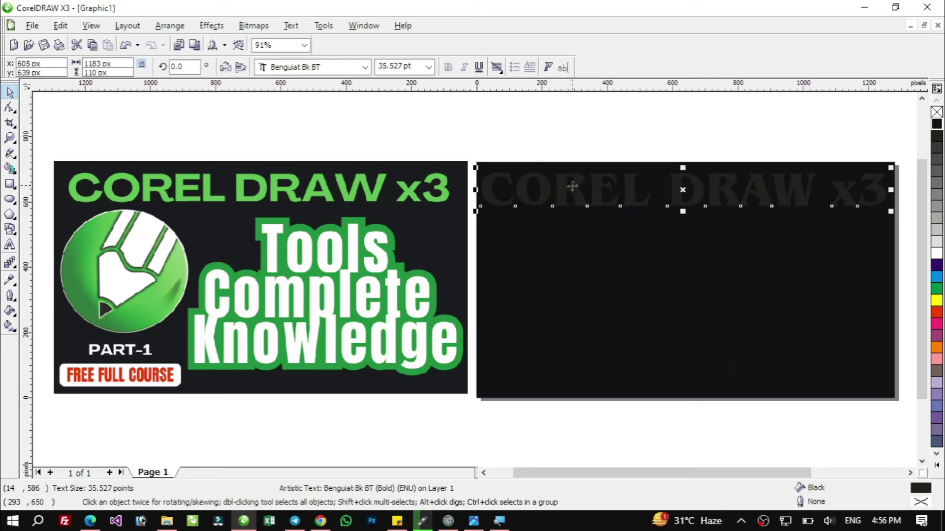
left_click(937, 288)
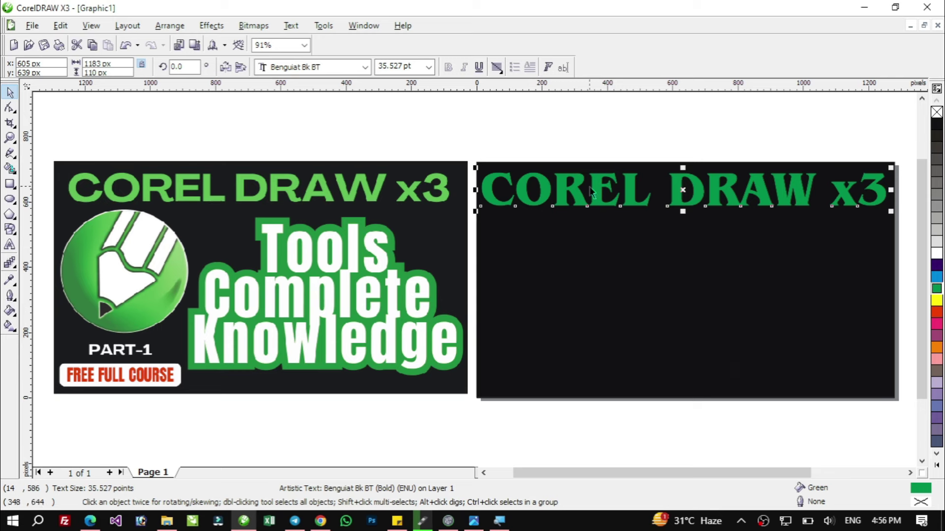
double_click(918, 493)
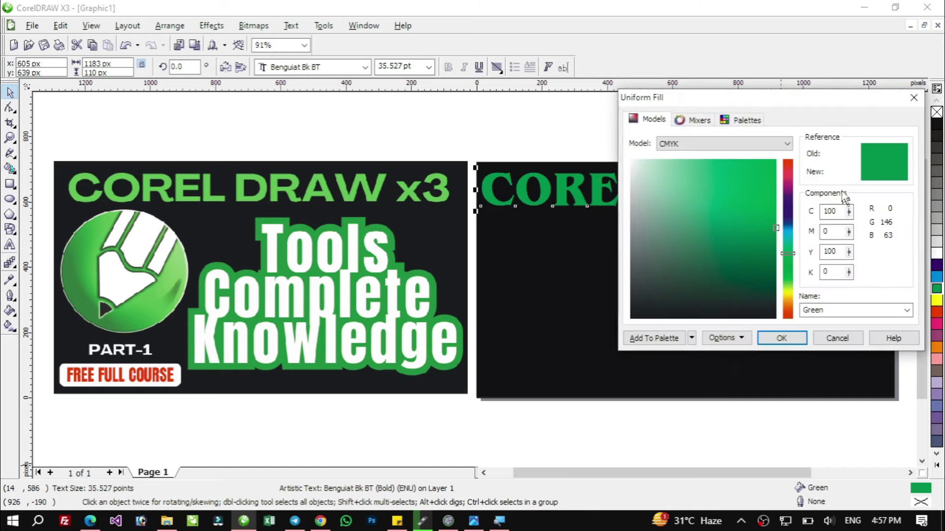
left_click_drag(812, 98, 437, 175)
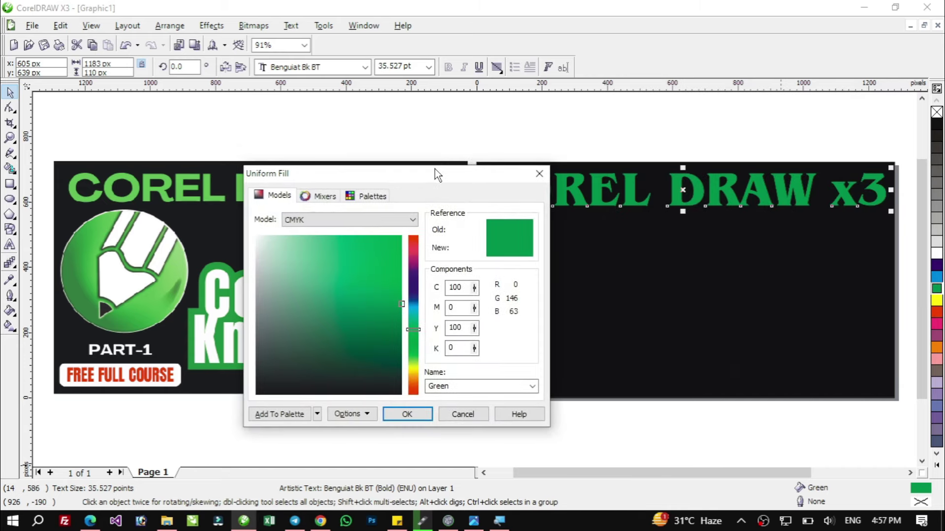
mouse_move(416, 346)
left_mouse_down()
mouse_move(416, 334)
mouse_move(413, 348)
left_mouse_up()
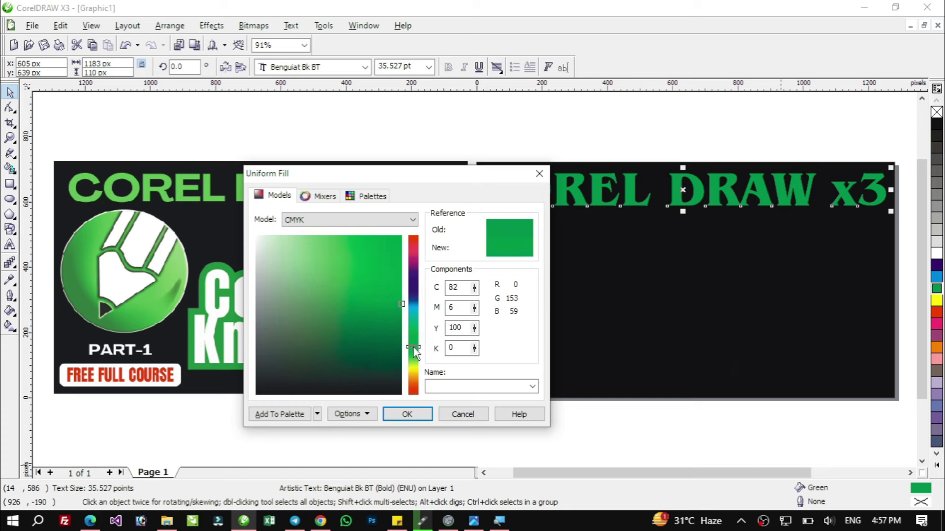
mouse_move(356, 254)
left_mouse_down()
mouse_move(371, 243)
mouse_move(372, 263)
left_mouse_up()
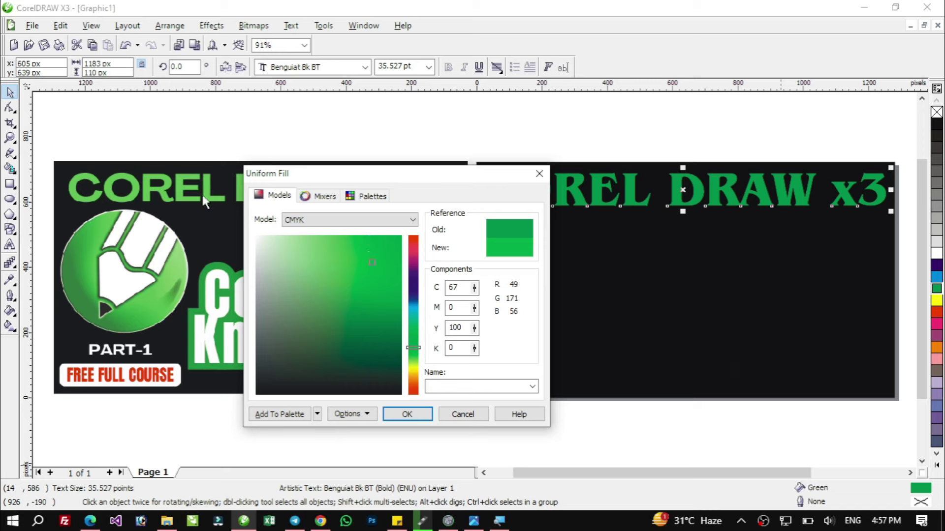
left_click(417, 415)
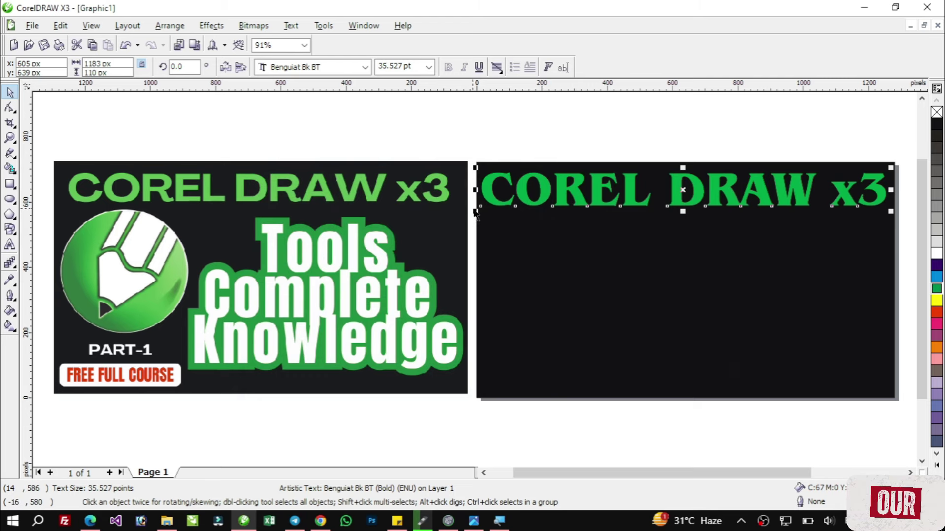
- Scale the heading proportionally to about 1170 px wide, leaving margins inside the black rectangle's edges
left_click_drag(475, 212, 488, 215)
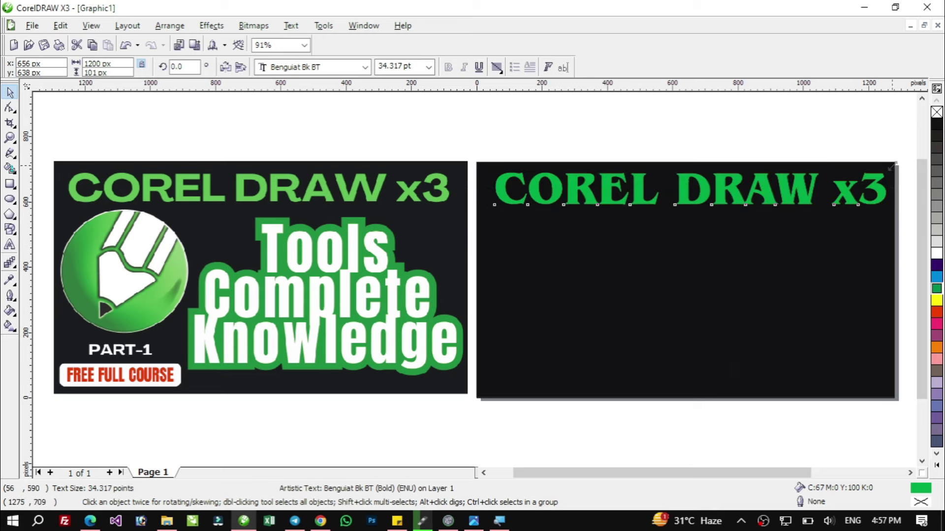
left_click_drag(892, 166, 842, 171)
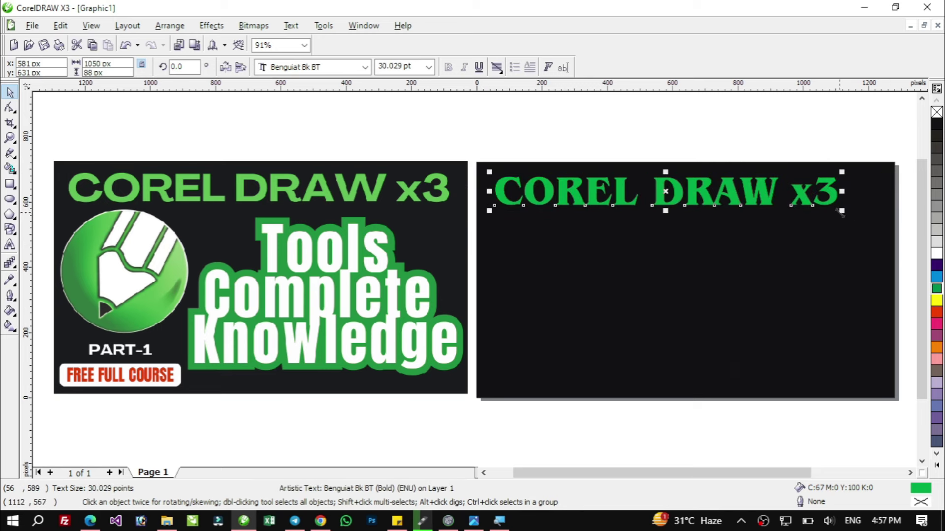
left_click_drag(840, 212, 881, 241)
left_click(582, 144)
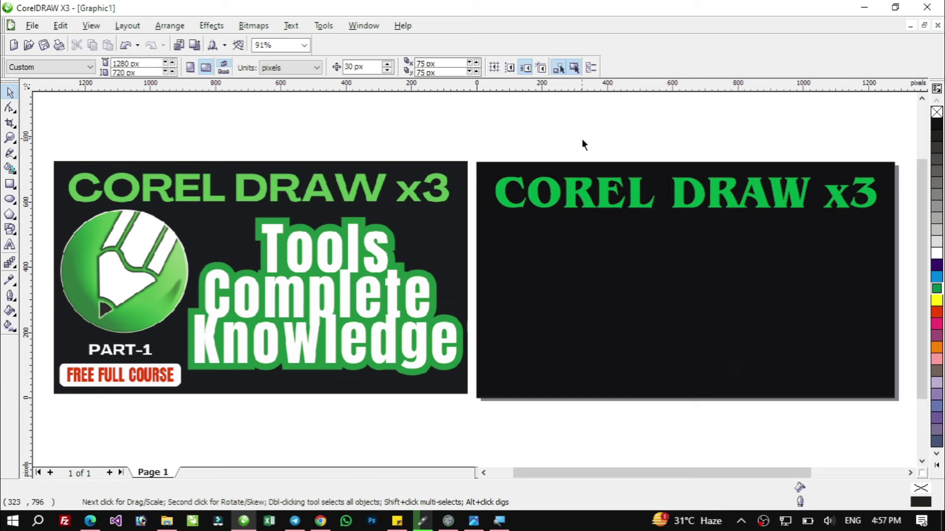
- Center the heading horizontally on the black rectangle
left_click(574, 194)
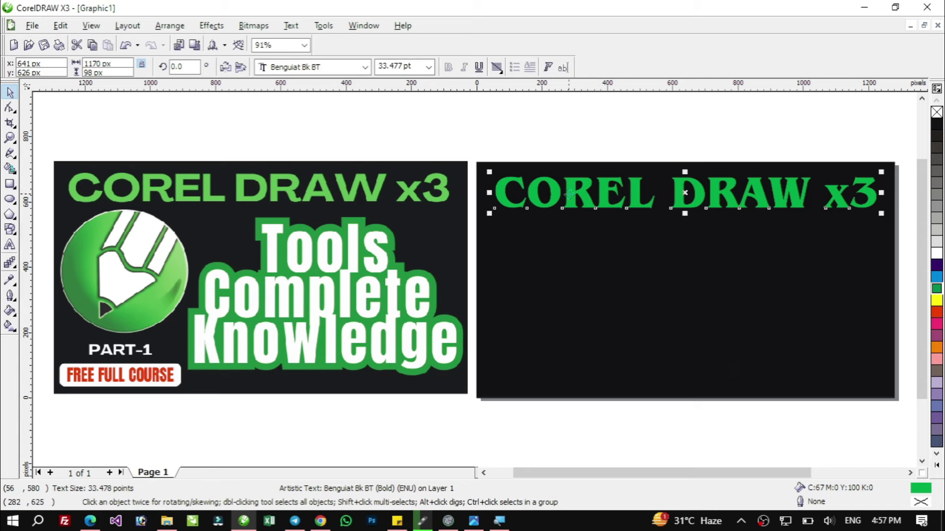
left_click(524, 245, "shift")
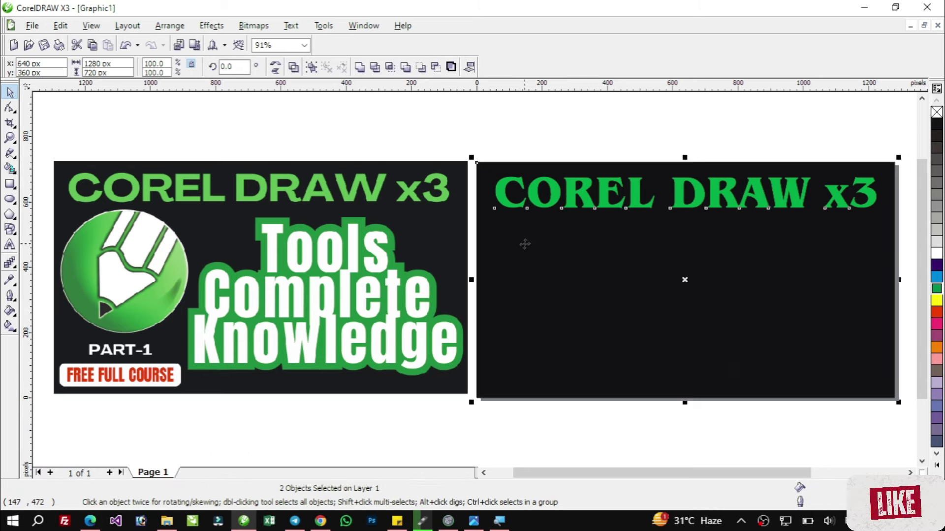
left_click(568, 141)
left_click(622, 202)
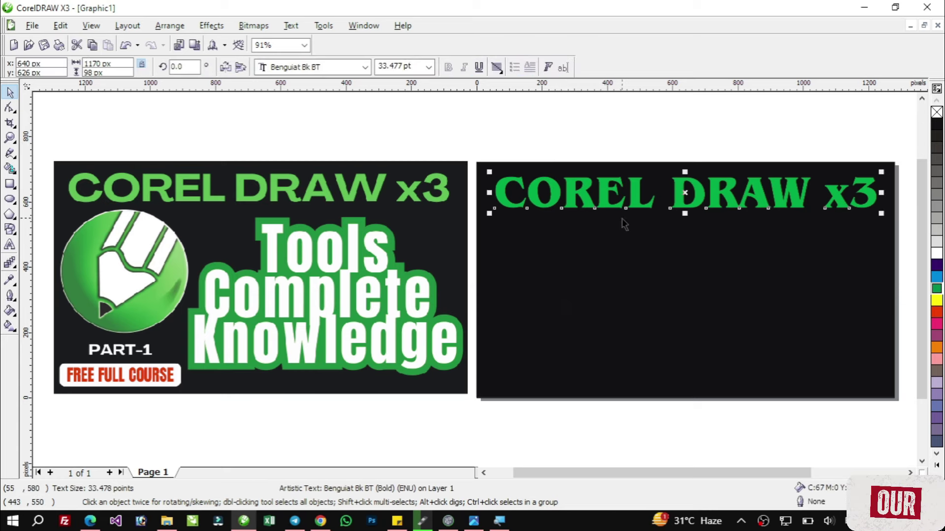
key("Escape")
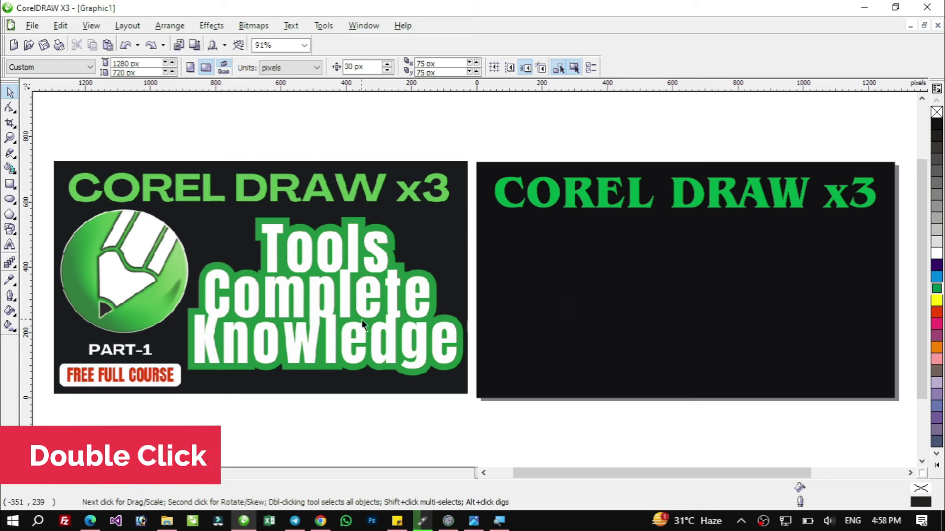
- Duplicate the heading just below the original and set the copy's font to Arial Black
double_click(534, 190)
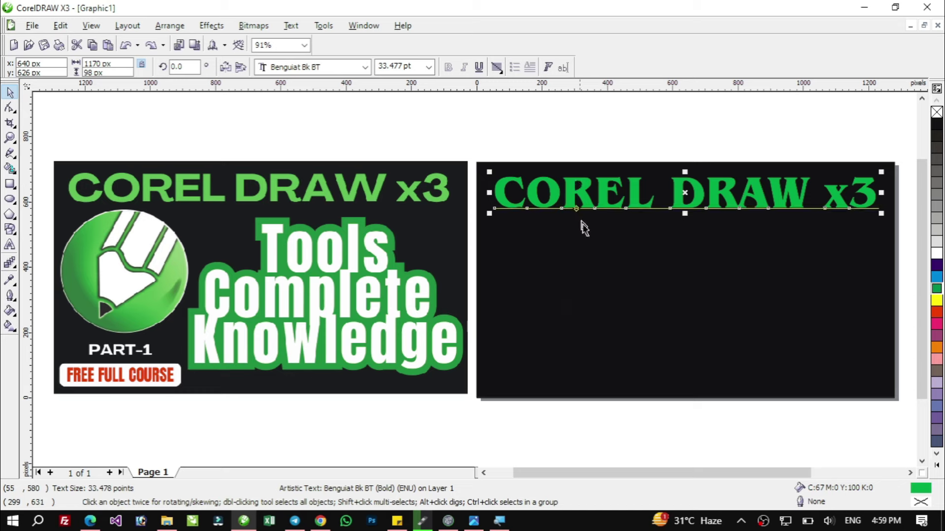
key("ctrl+shift+z")
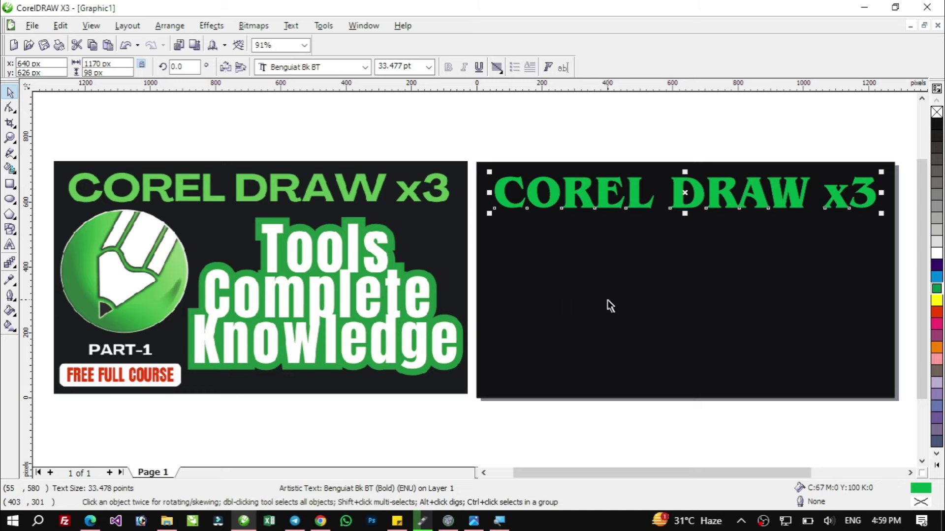
left_click_drag(604, 188, 600, 260)
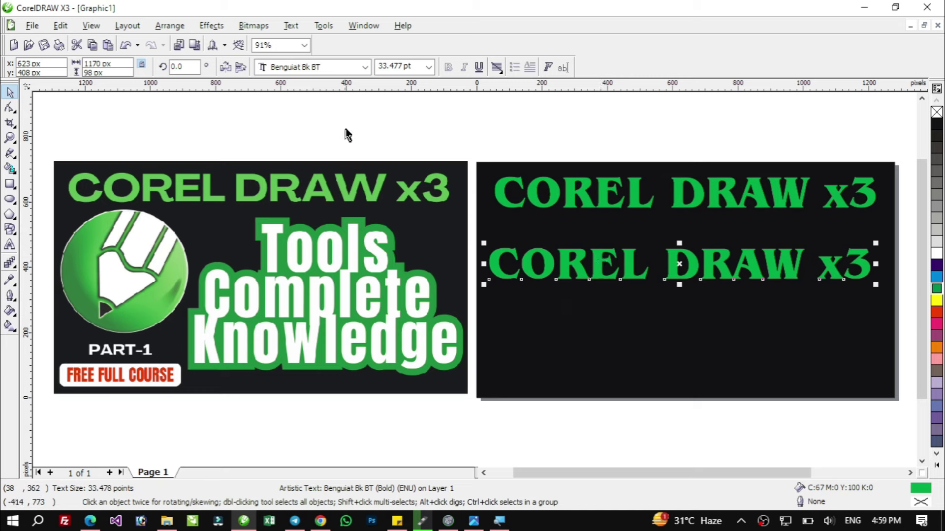
left_click(366, 67)
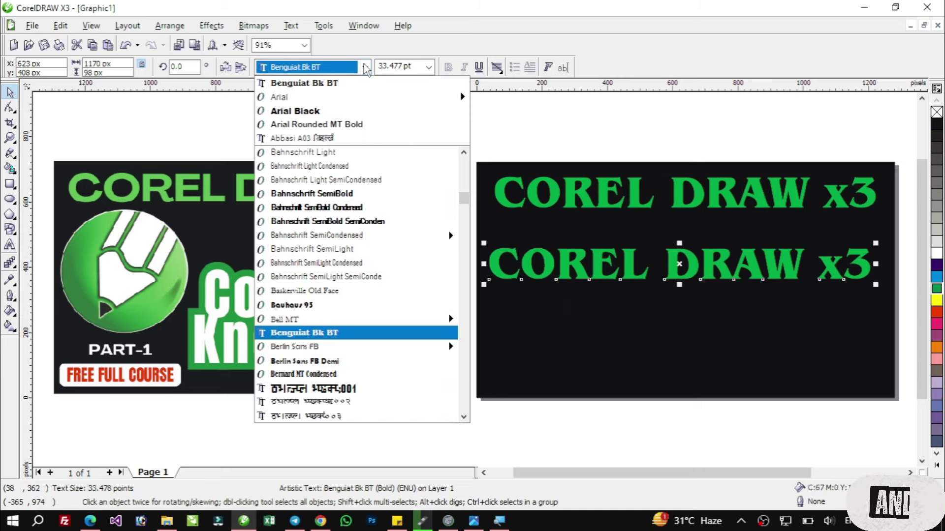
left_click(323, 112)
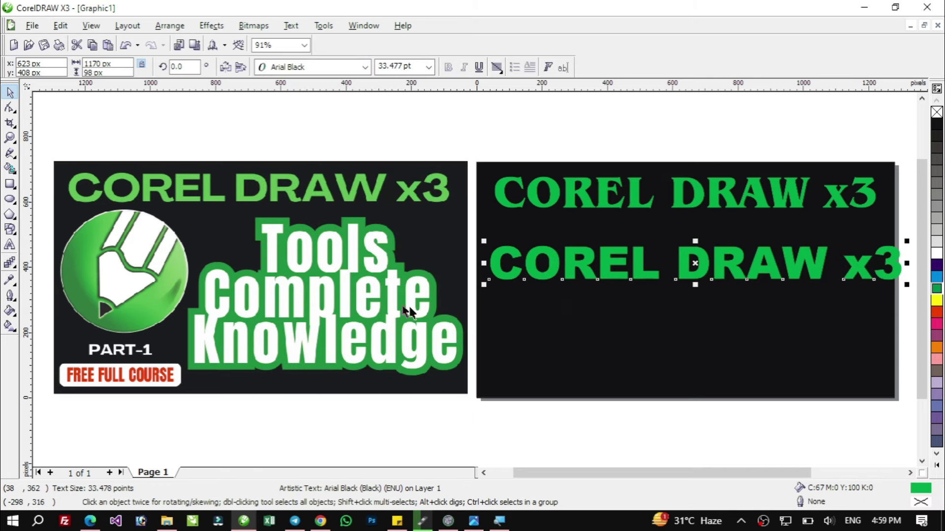
- Replace the copied heading's text with "Tools", "Complete" and "Knowledge" on three separate lines
double_click(572, 264)
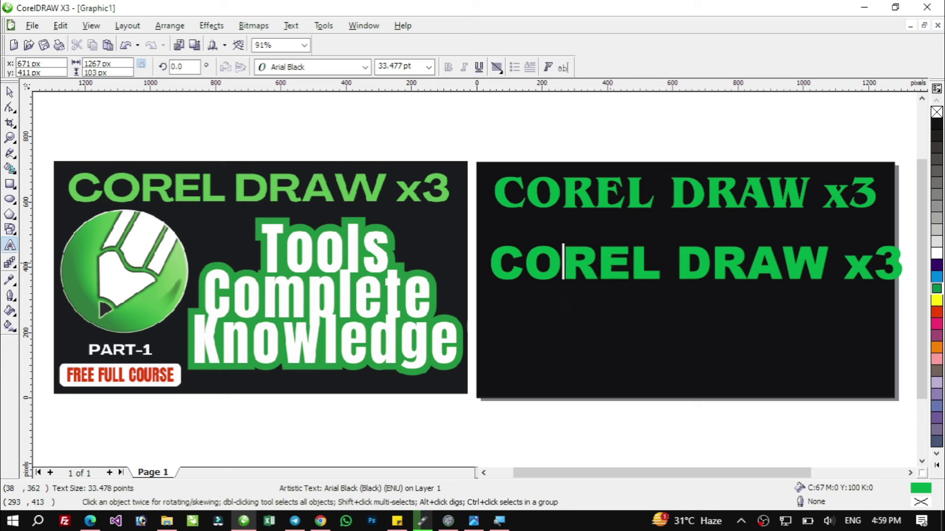
key("ctrl+a")
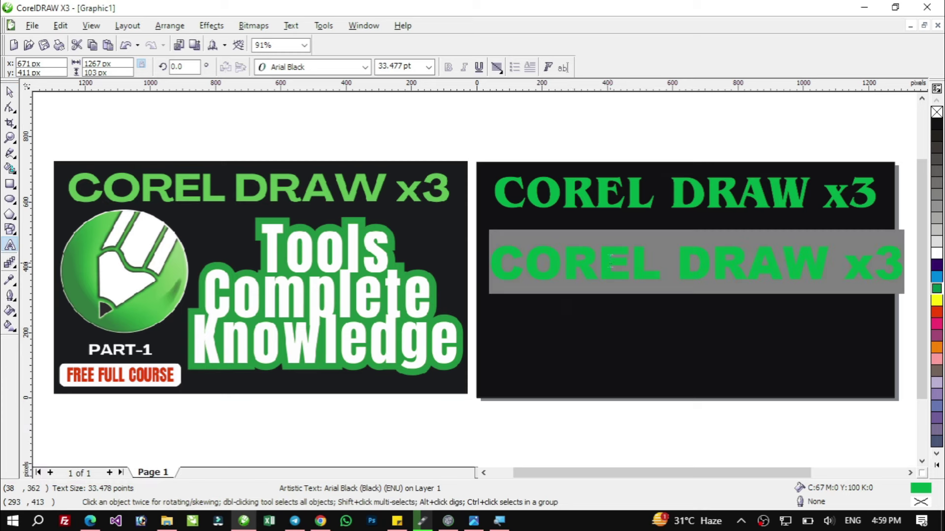
type("t")
key("BackSpace")
type("Tools")
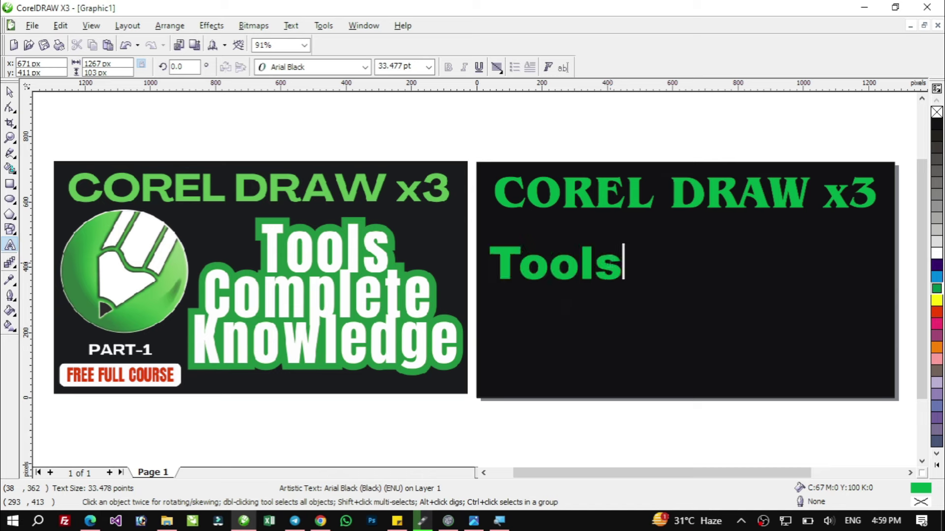
key("Return")
type("Complete")
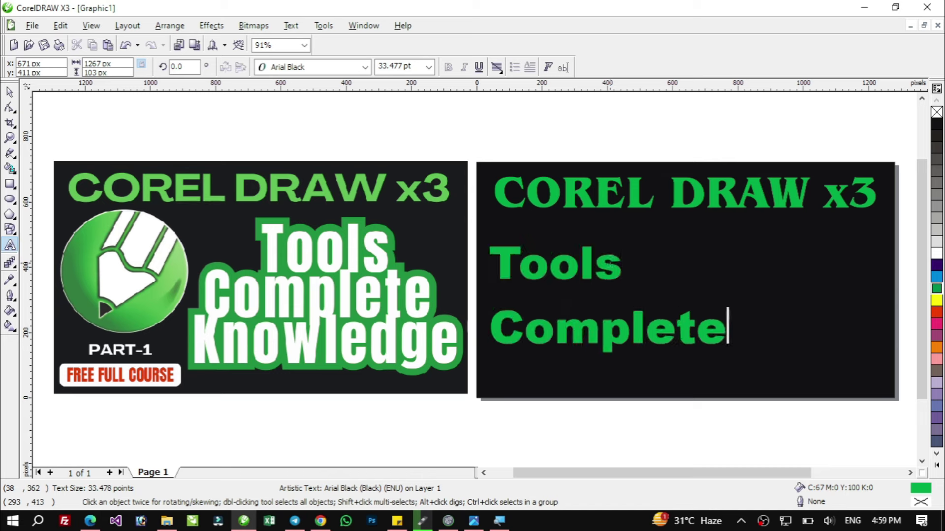
key("Return")
type("Know")
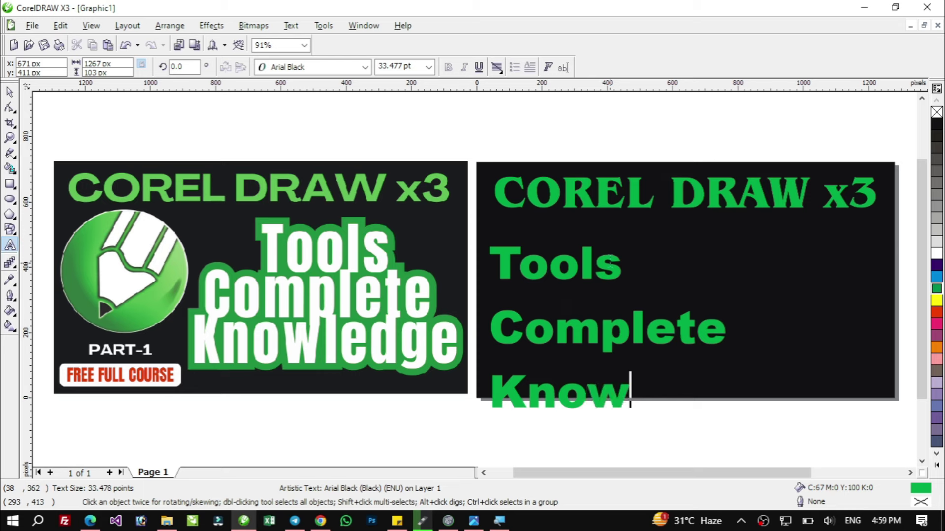
type("ledge")
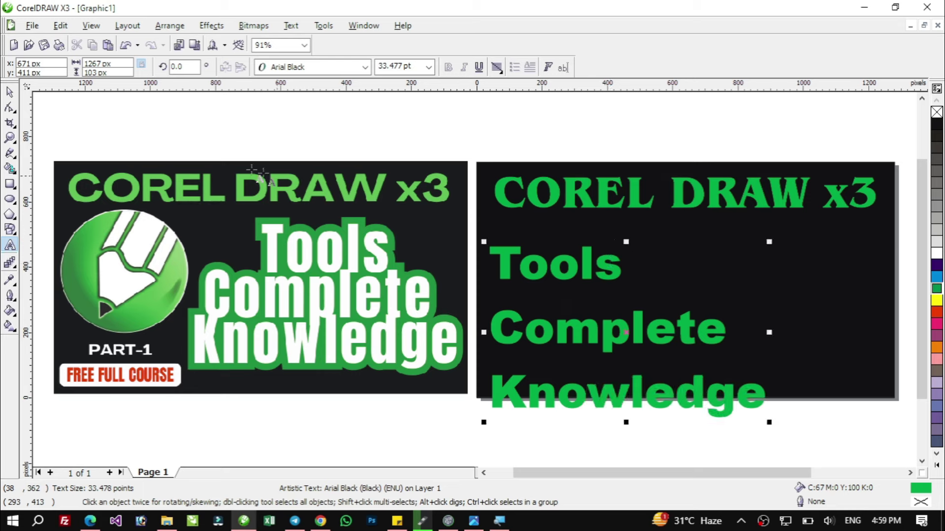
- Center-align the three-line text and tighten its line spacing with the Shape tool until the lines sit close together
left_click(10, 93)
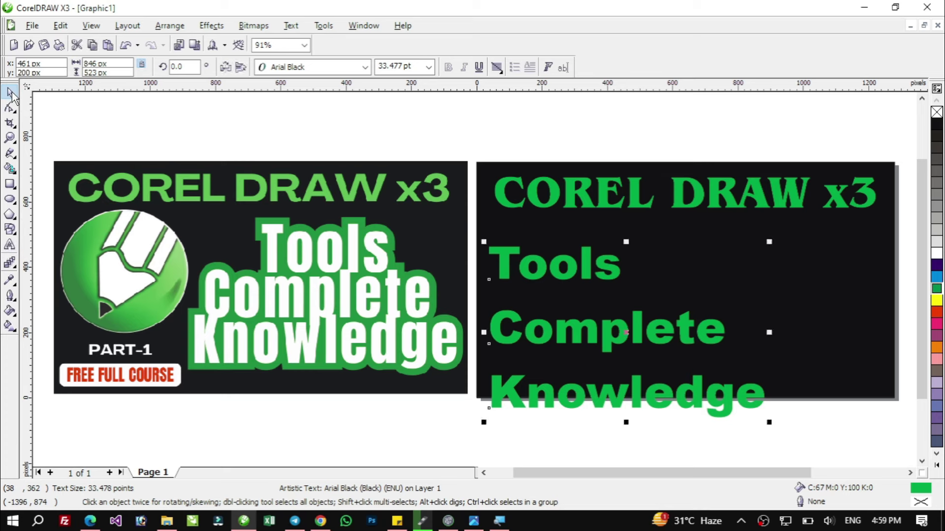
left_click(497, 67)
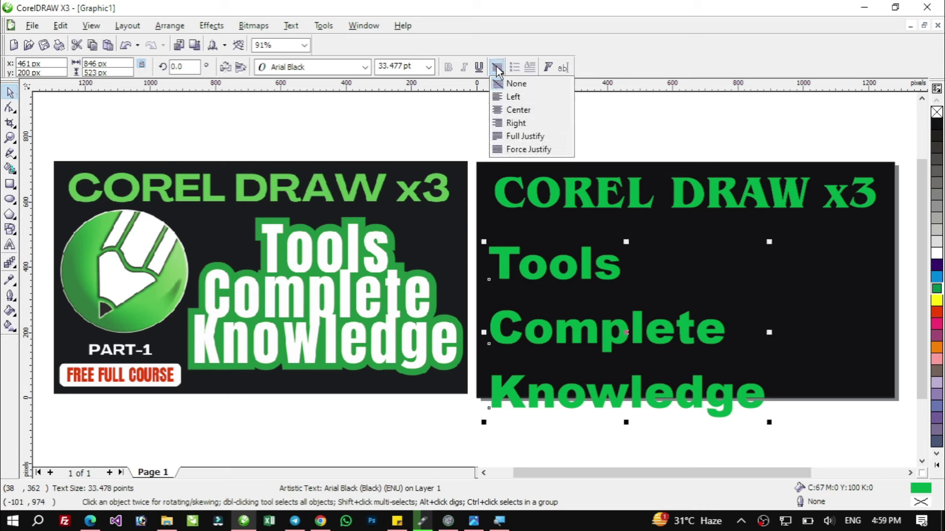
left_click(518, 110)
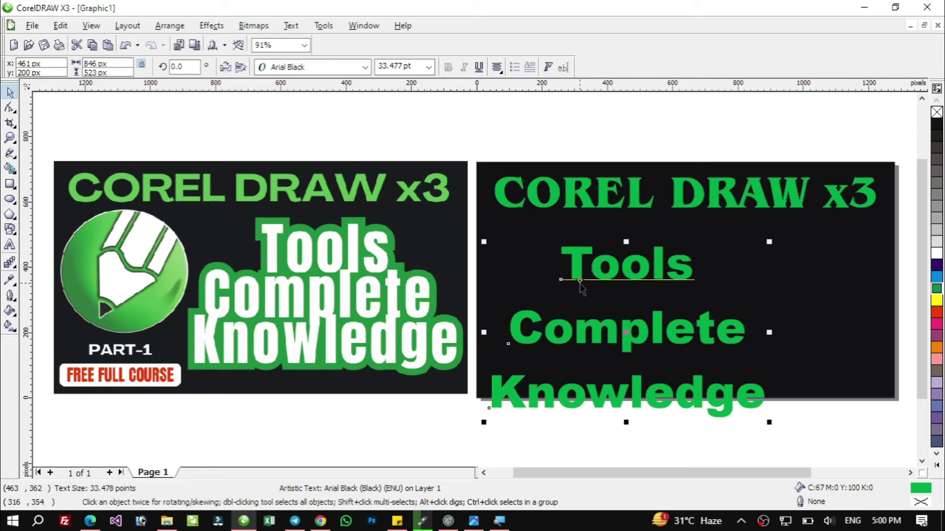
left_click(10, 108)
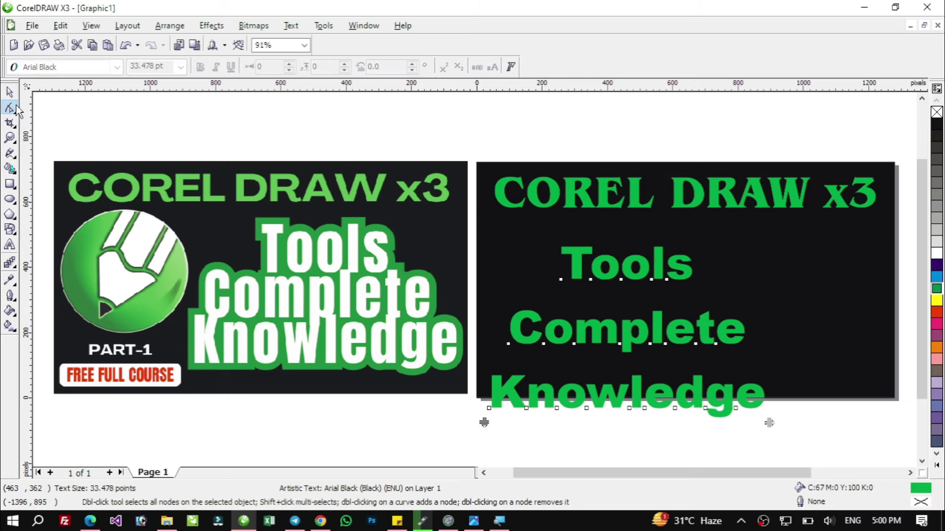
left_click_drag(484, 422, 484, 359)
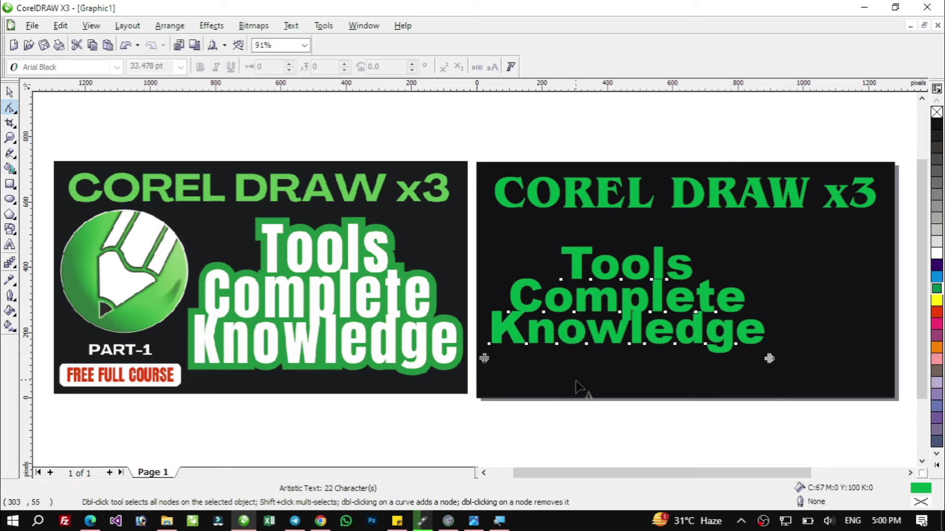
- Stretch the three-line text vertically to about 491 px high and move it to the right half of the page below the heading
left_click(9, 92)
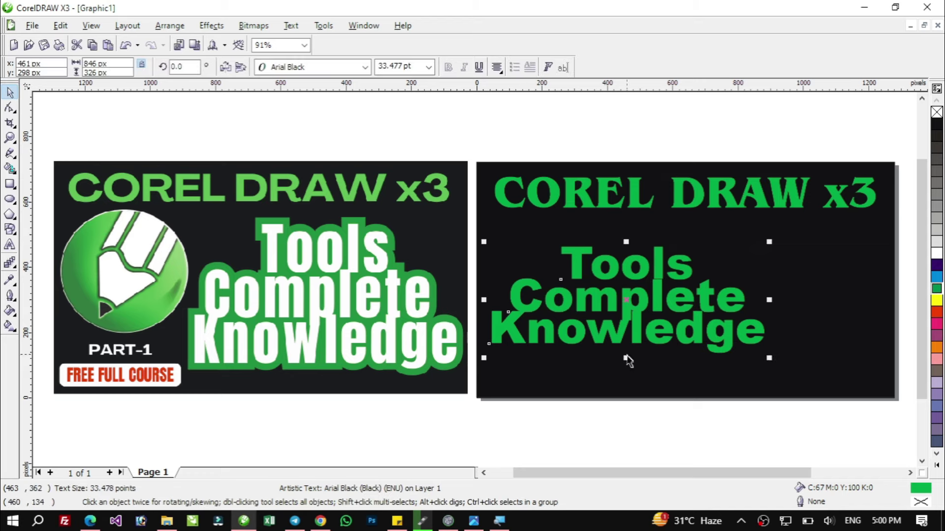
left_click_drag(626, 358, 626, 402)
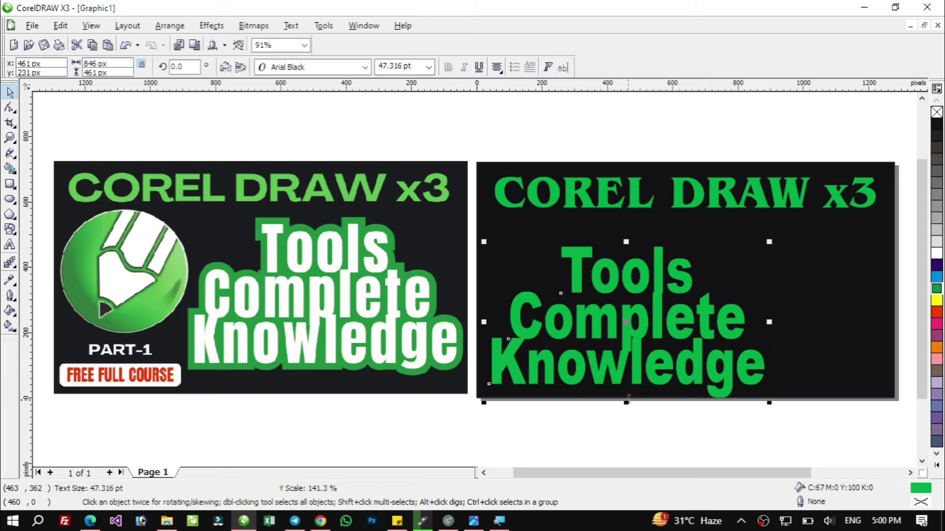
left_click_drag(626, 241, 627, 232)
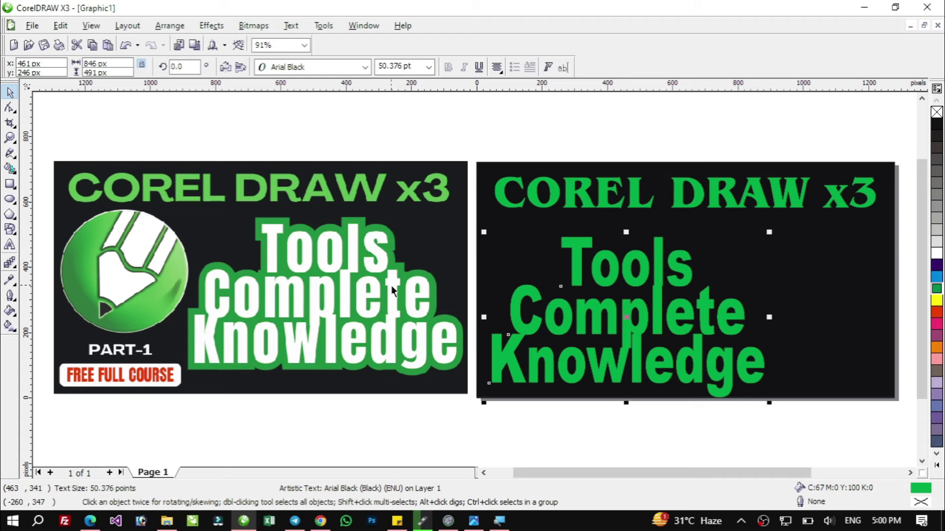
left_click_drag(644, 266, 766, 257)
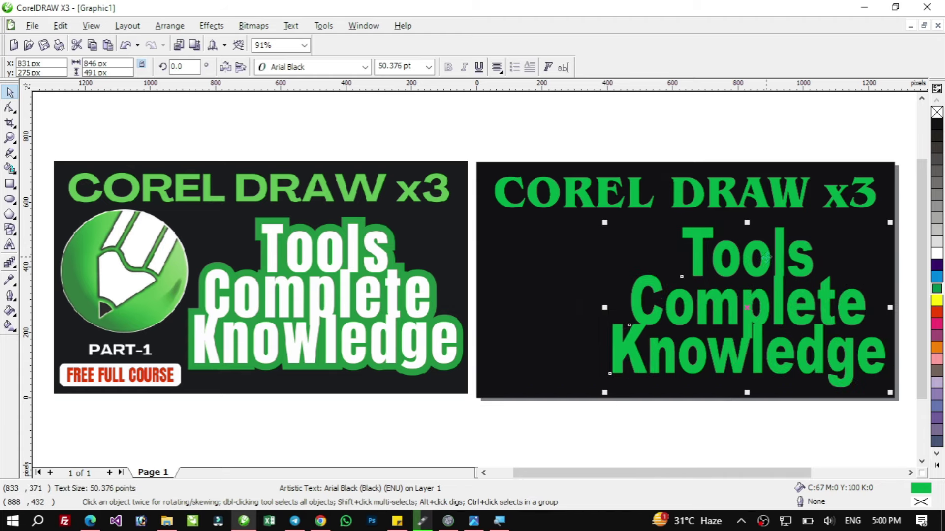
- Fill the three-line text with white and give it a green outline
left_click(936, 258)
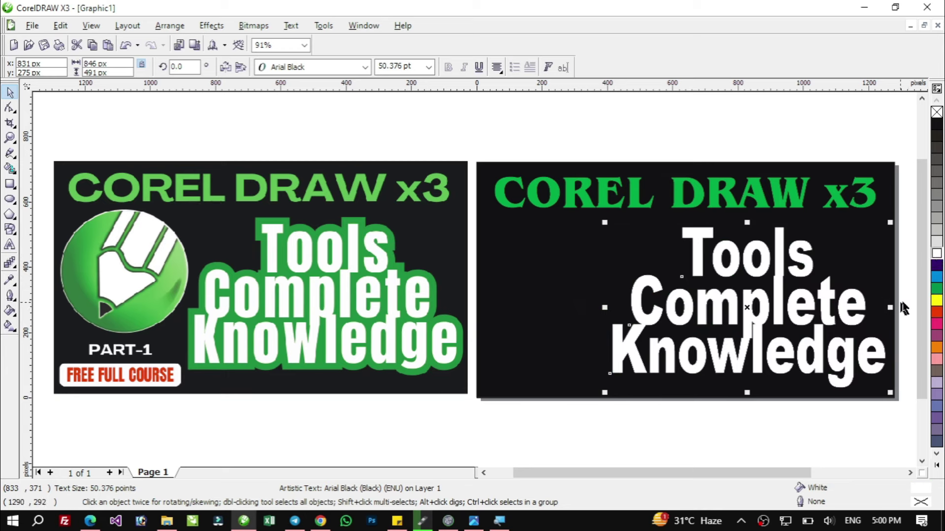
right_click(937, 290)
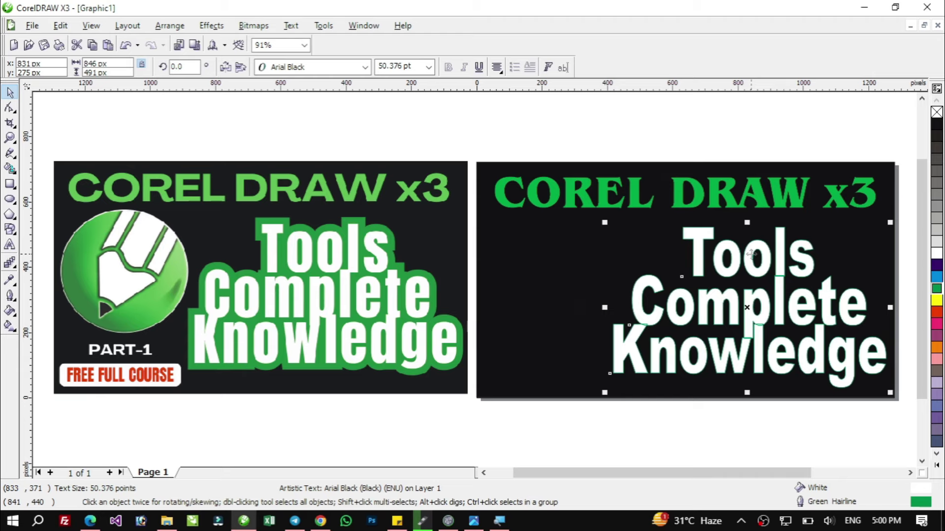
- Set the three-line text's outline to 16 pt with rounded corners and line caps, placed behind the fill and scaling with the image
key("F12")
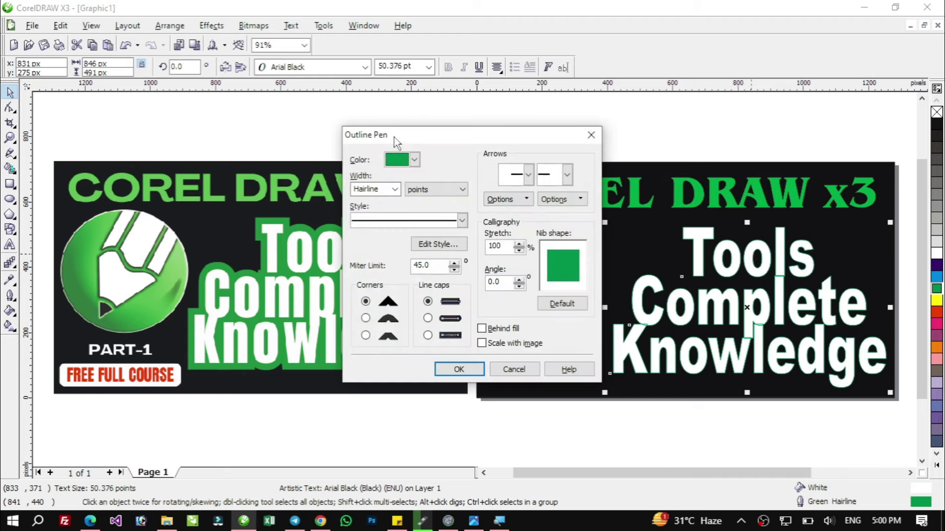
left_click(395, 188)
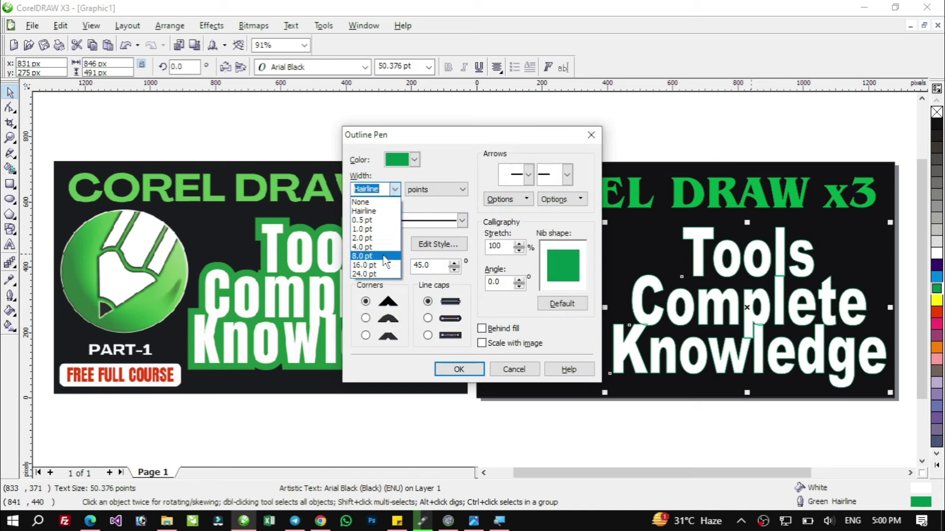
left_click(364, 264)
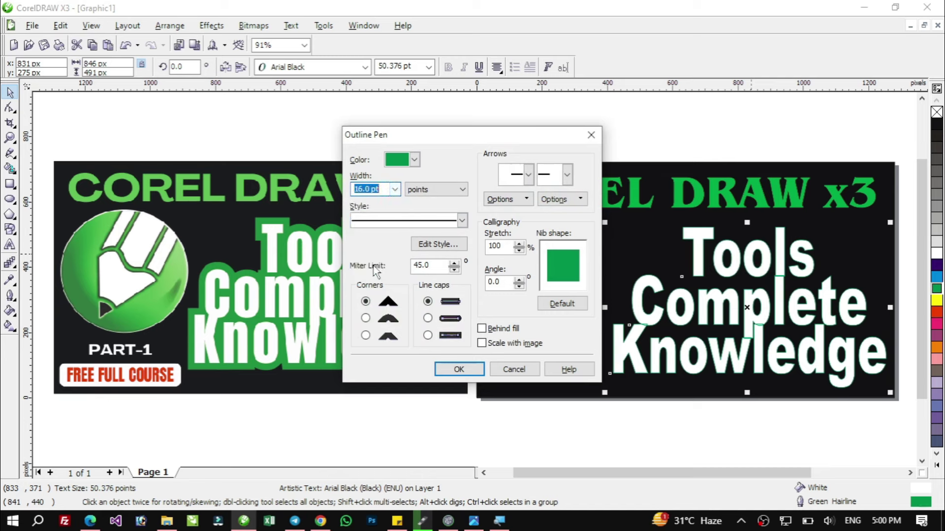
left_click(365, 318)
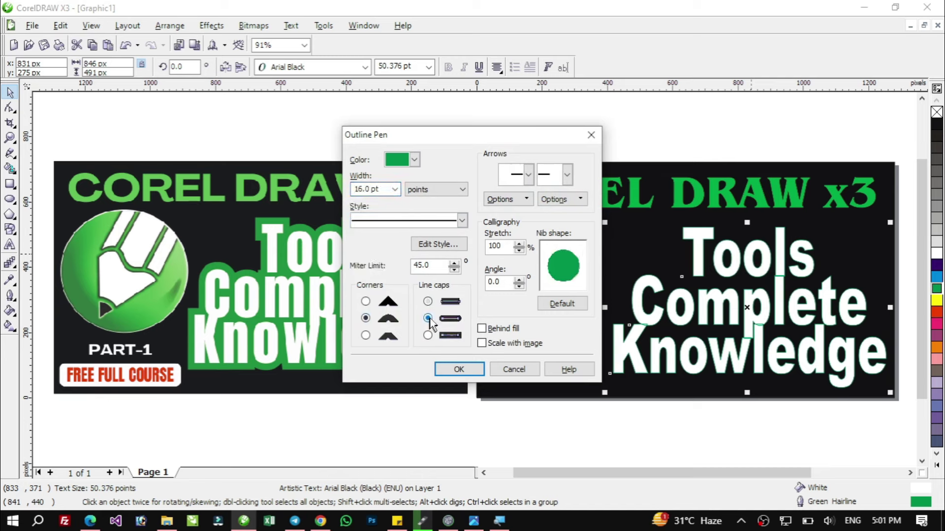
left_click(482, 328)
left_click(485, 344)
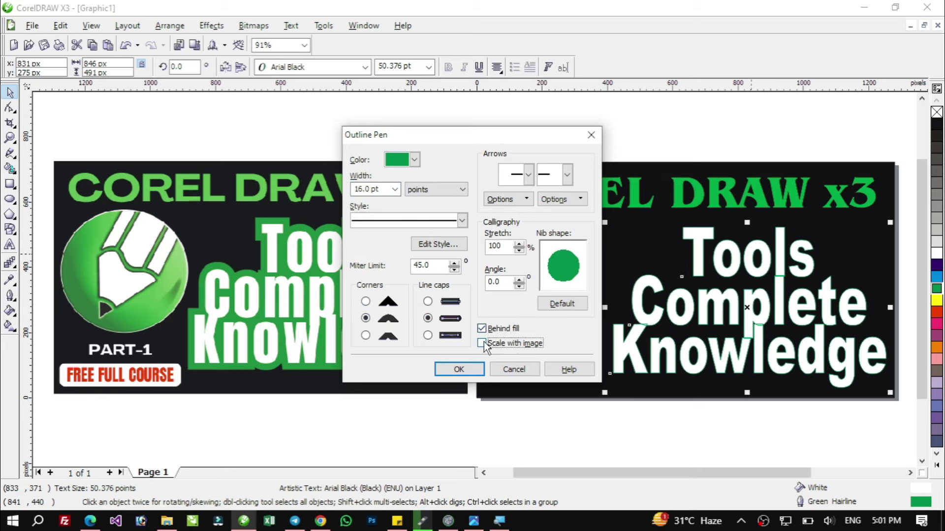
left_click(458, 370)
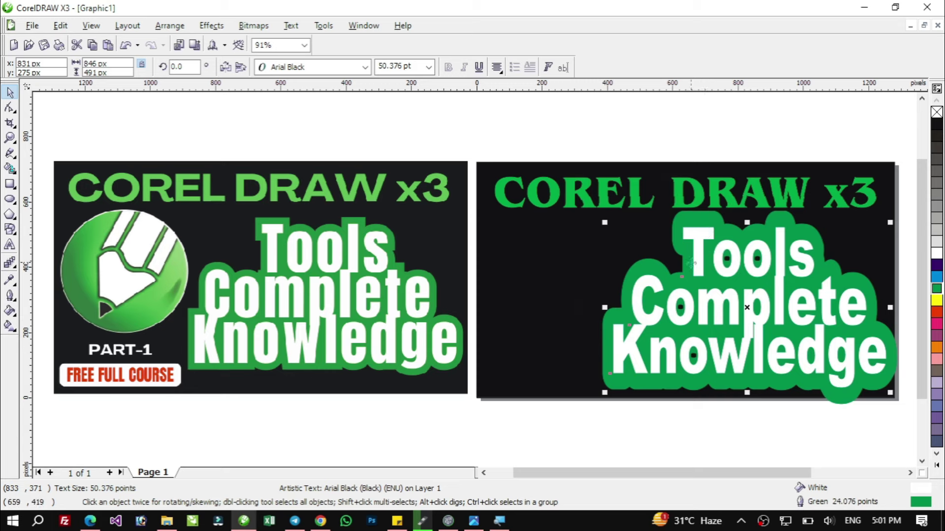
- Set the three-line text's outline width to 12 pt and reset its nib shape to the default
key("F12")
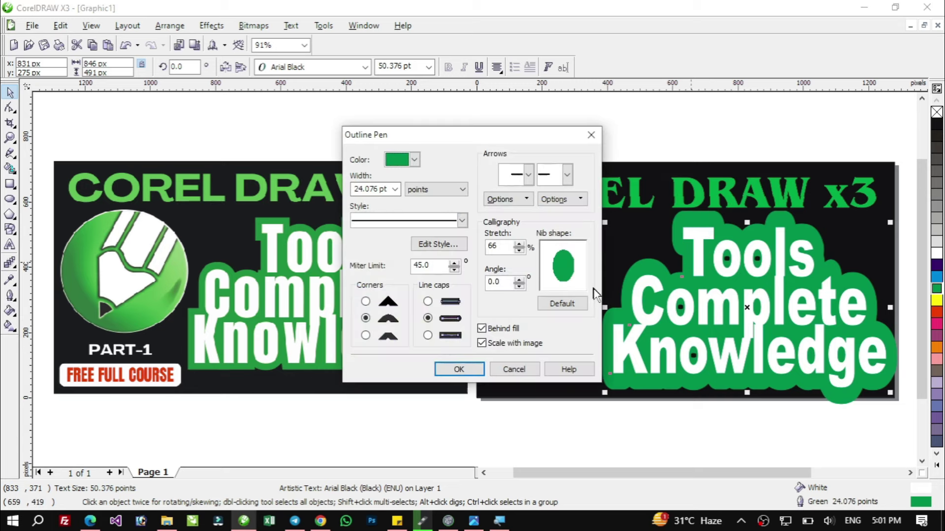
double_click(368, 188)
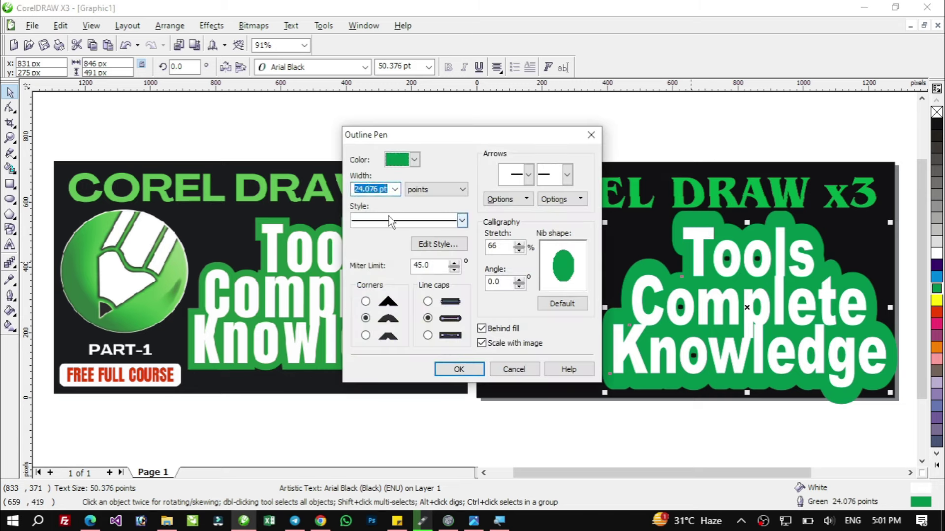
type("1")
type("66")
left_click(560, 303)
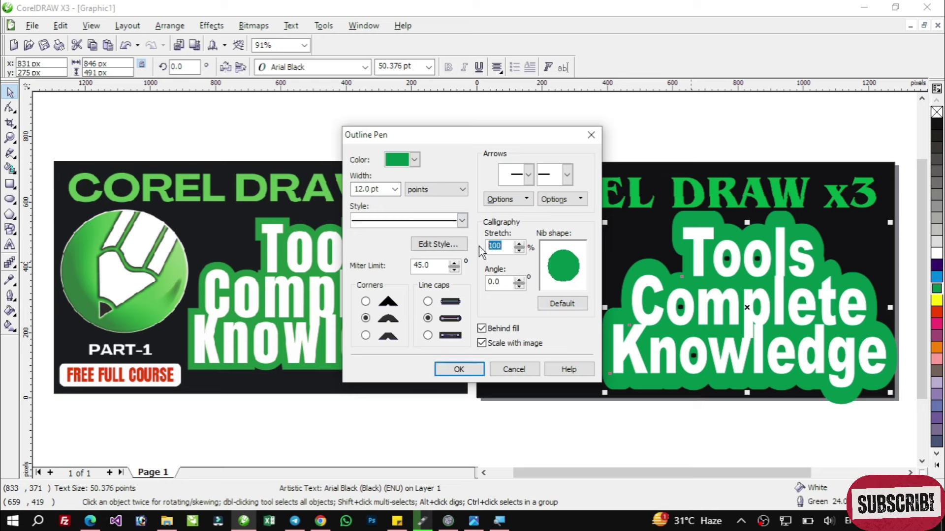
left_click(459, 369)
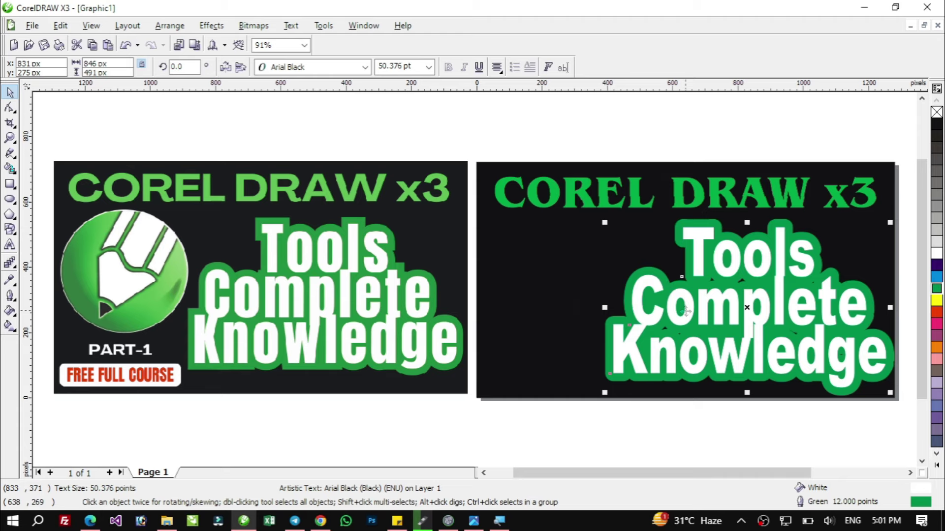
- Try a 10 pt outline width on the three-line text
key("F12")
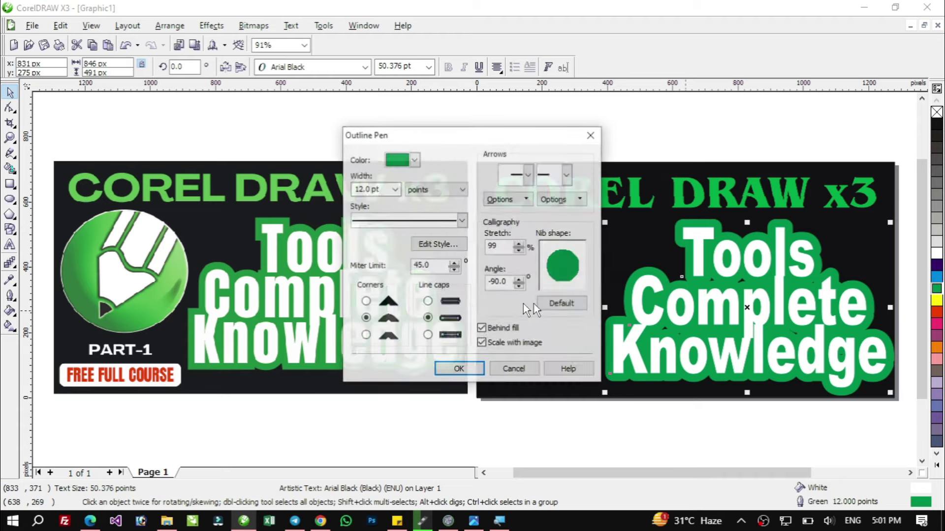
type("10")
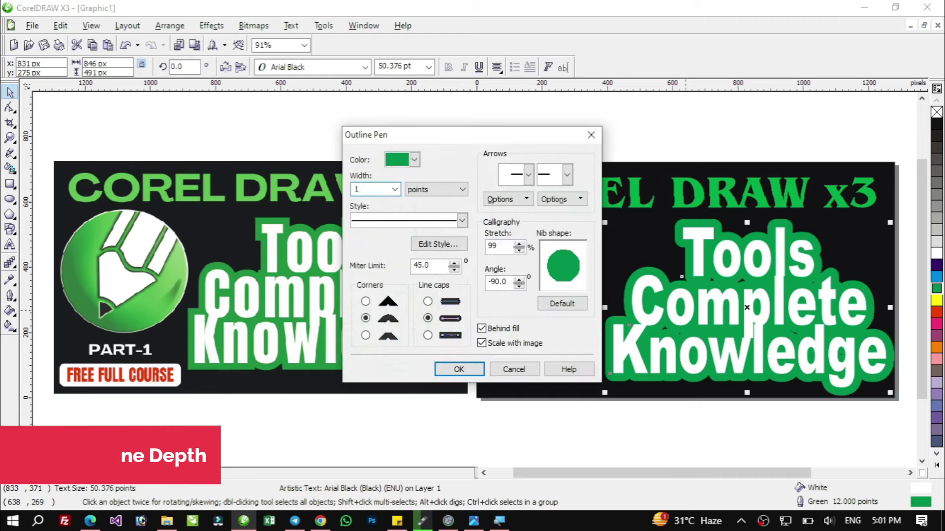
left_click(473, 370)
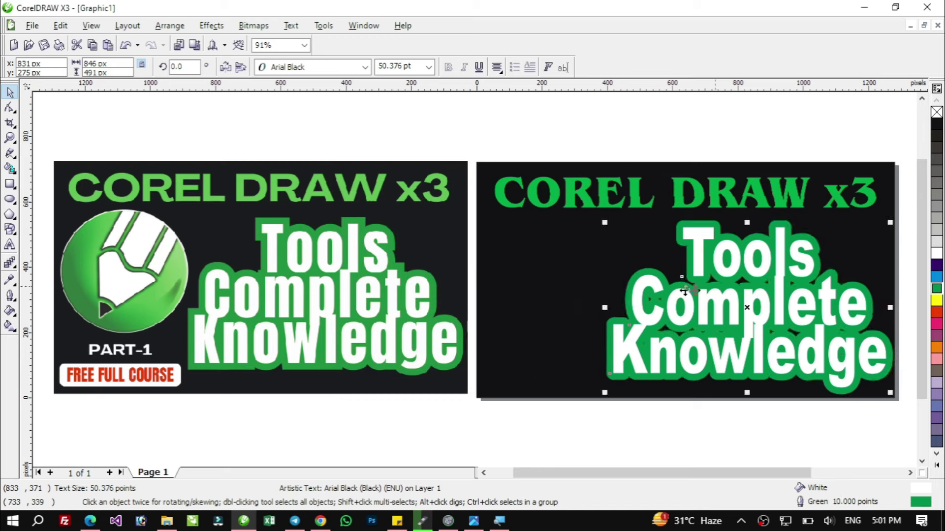
- Set the outline width of the three-line text back to 12 pt
key("F12")
double_click(374, 189)
type("1")
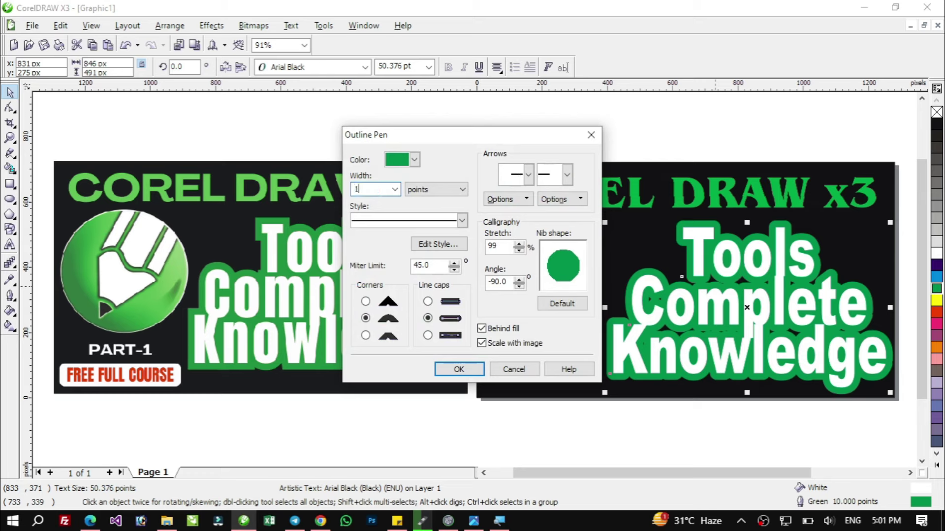
type("2")
left_click(459, 369)
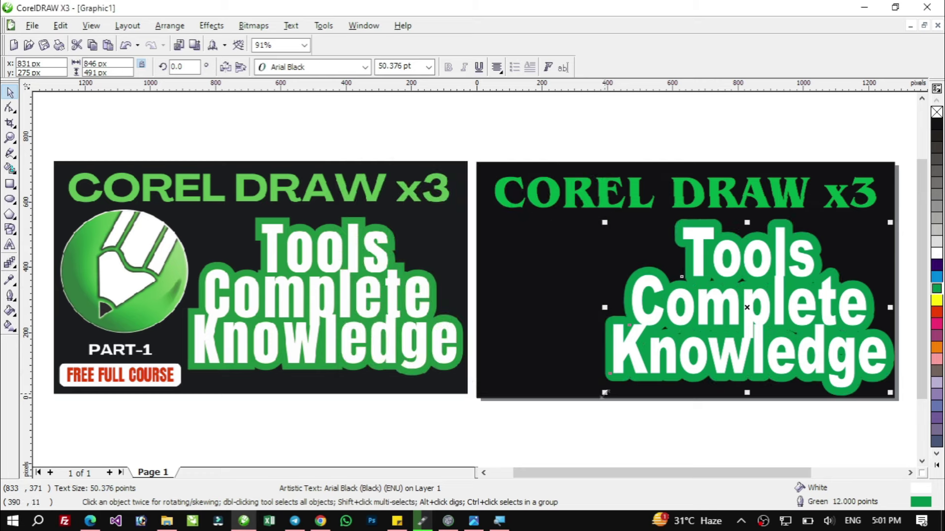
- Scale the three-line text down proportionally to about 813 x 472 px, keeping its outline within the black rectangle
left_click_drag(605, 392, 610, 389)
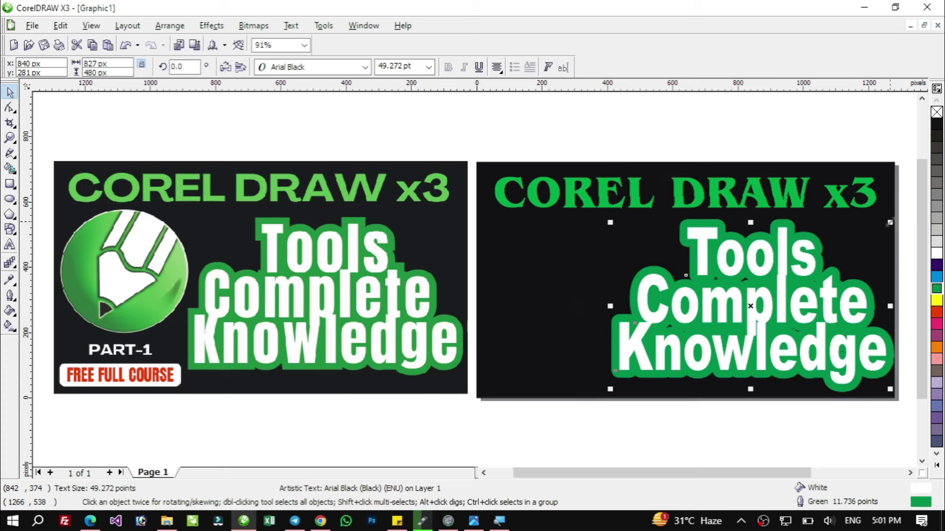
left_click_drag(890, 222, 885, 225)
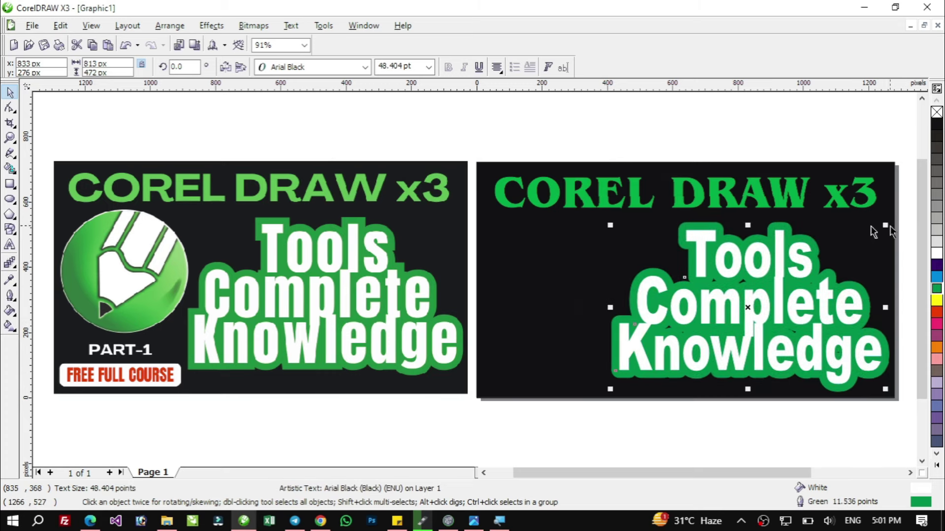
- Change the three-line text's outline to a brighter custom green of C:75 M:0 Y:99 K:0 and deselect the text
double_click(920, 504)
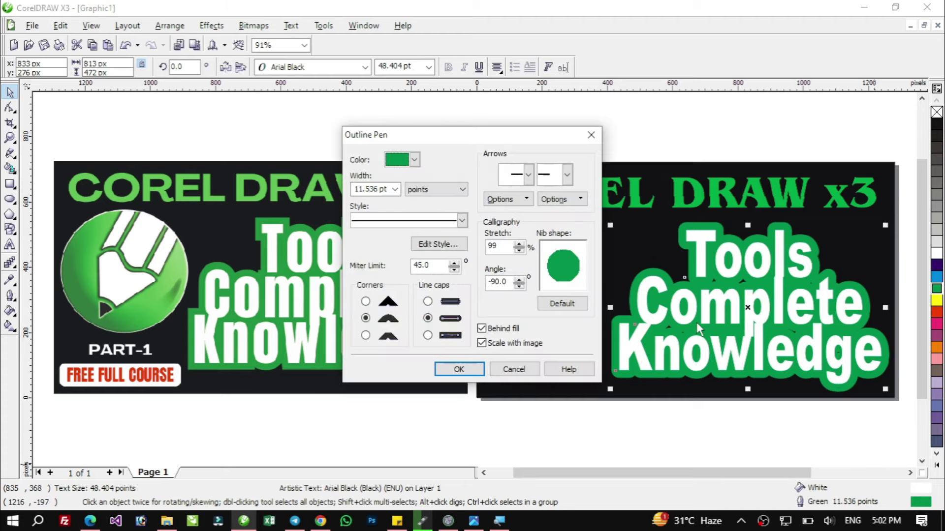
left_click(412, 160)
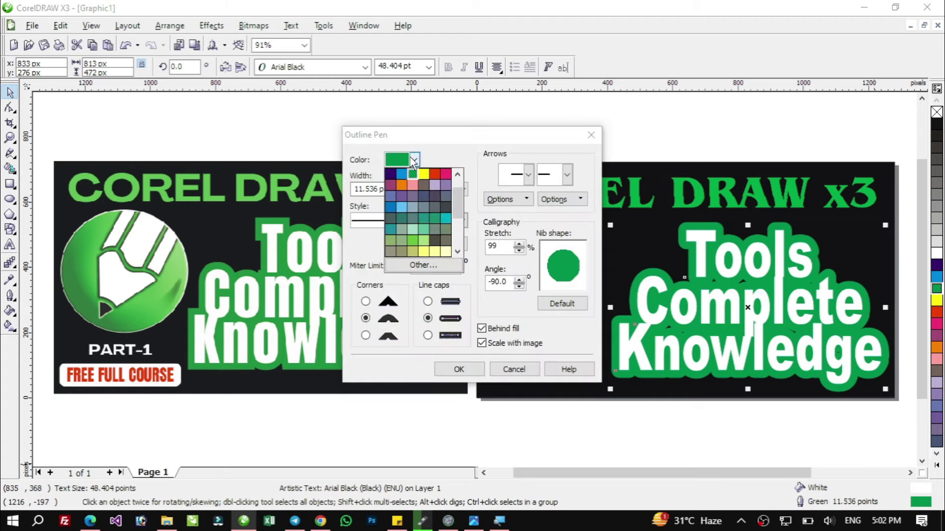
left_click(423, 268)
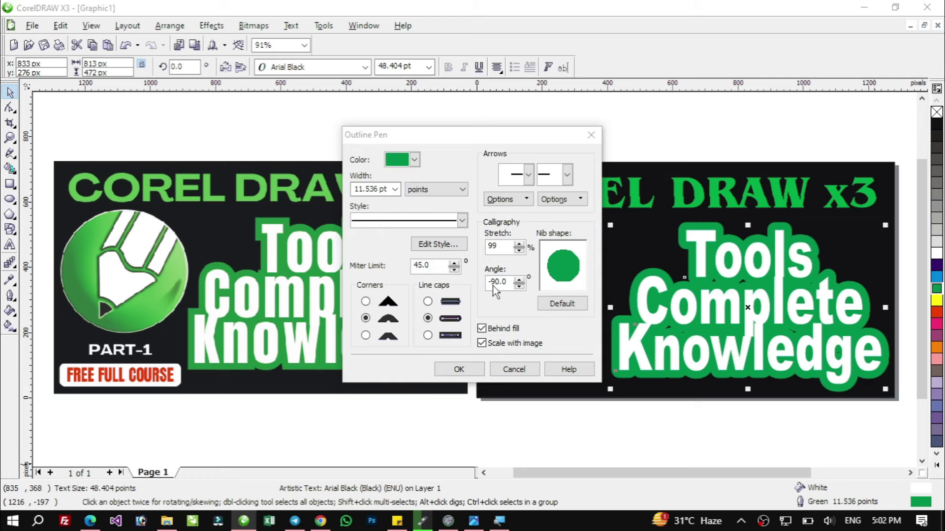
left_click(401, 302)
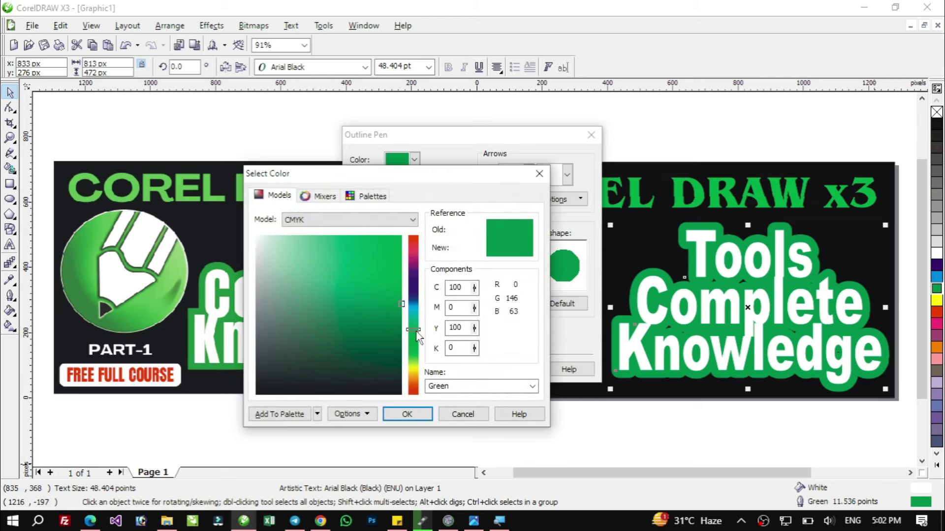
left_click_drag(413, 328, 415, 340)
left_click(369, 286)
mouse_move(375, 279)
left_mouse_down()
mouse_move(367, 276)
mouse_move(382, 276)
mouse_move(383, 302)
mouse_move(370, 270)
mouse_move(378, 279)
left_mouse_up()
left_click(408, 415)
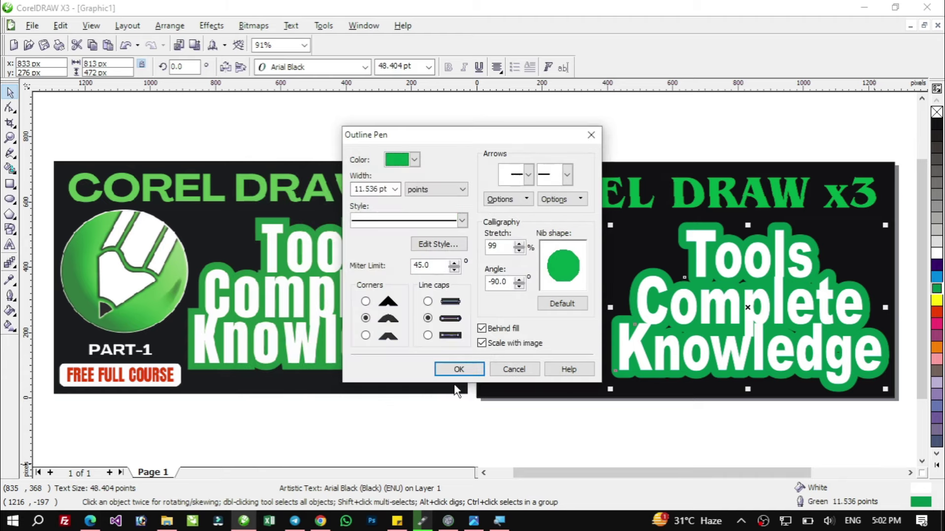
left_click(466, 372)
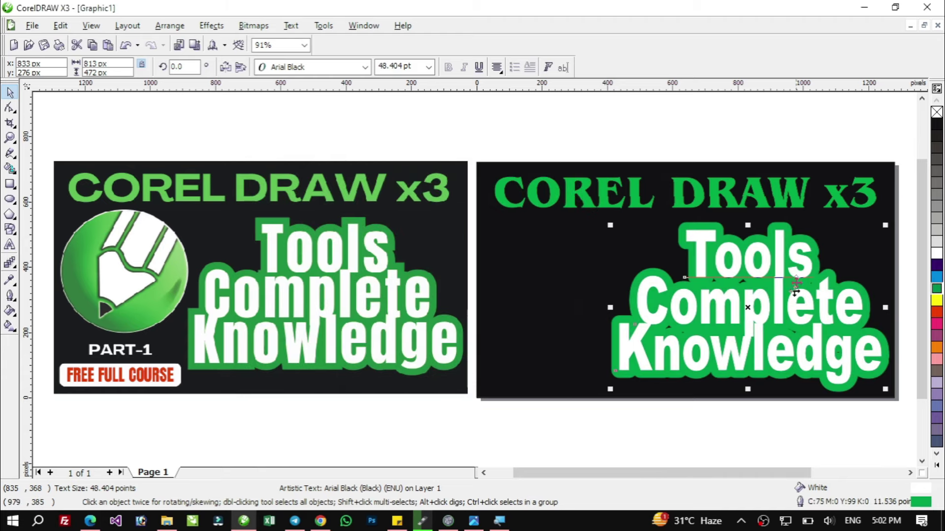
left_click(732, 412)
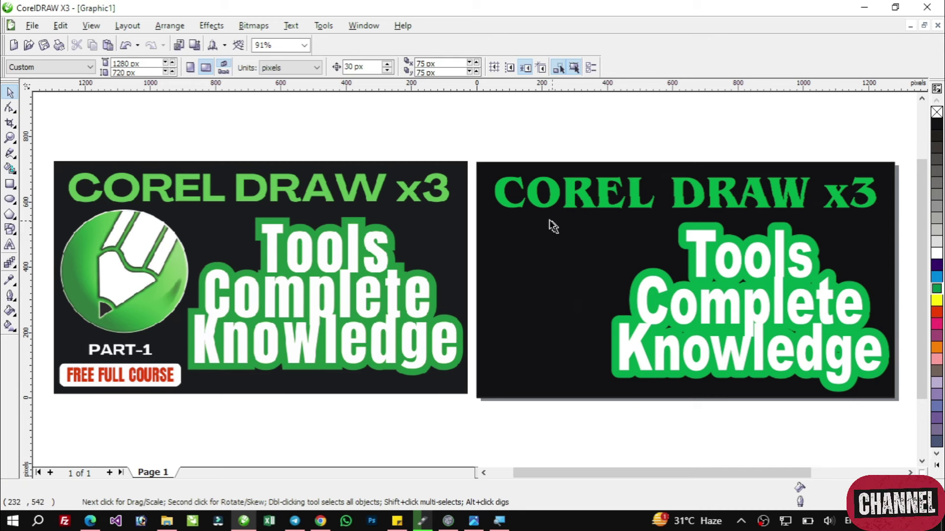
- Duplicate the COREL DRAW x3 heading into the empty area below it and replace the copy's text with PART-1
left_click(504, 193)
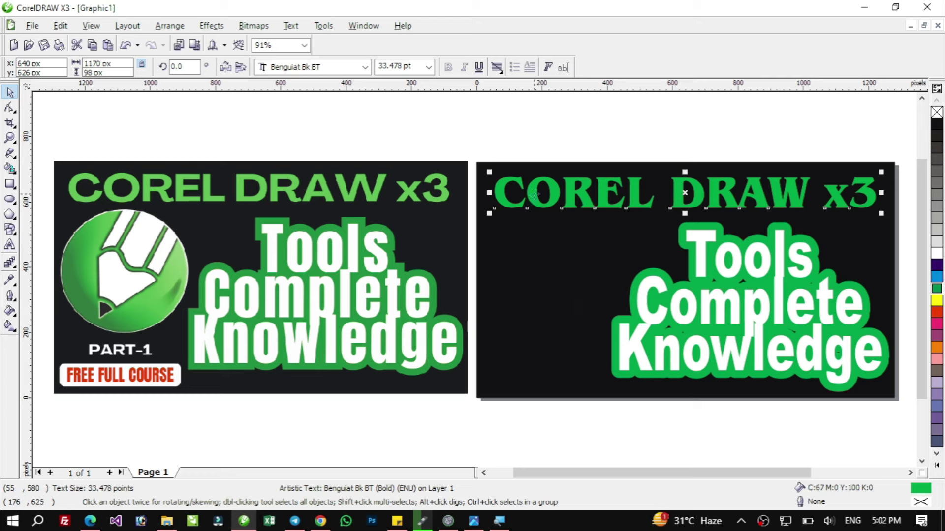
left_click_drag(534, 195, 512, 276)
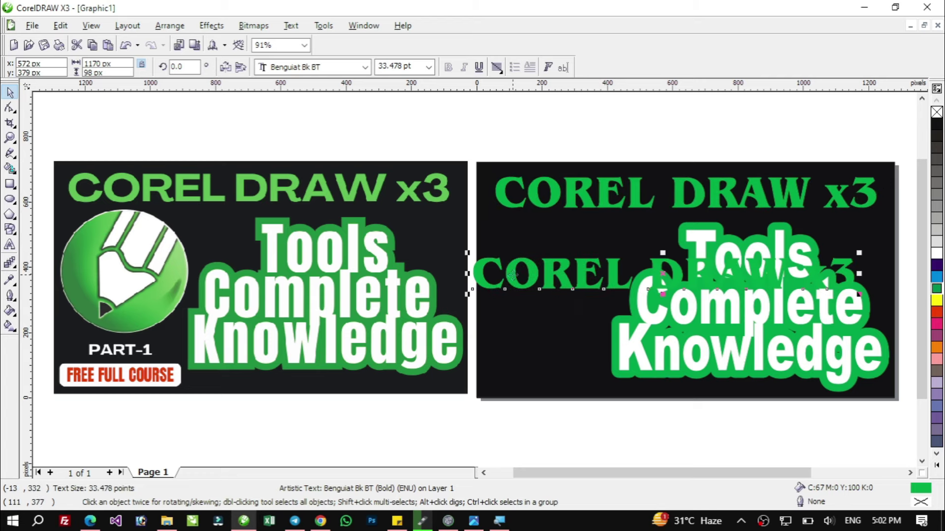
key("F8")
left_click(505, 270)
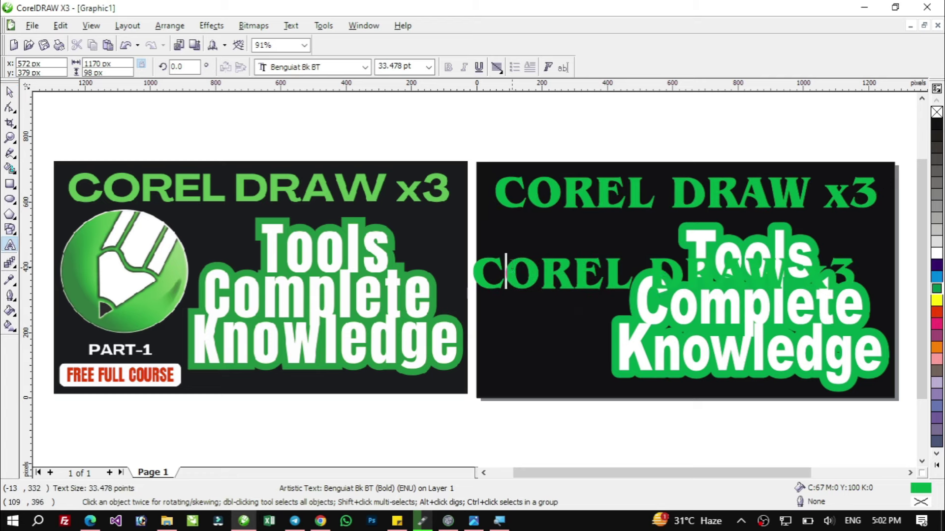
left_click(505, 271)
key("ctrl+a")
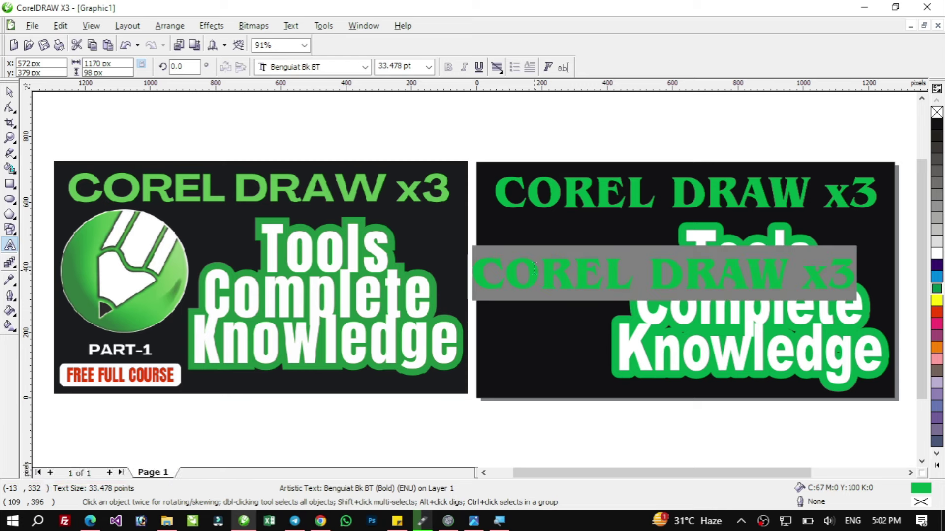
type("PART")
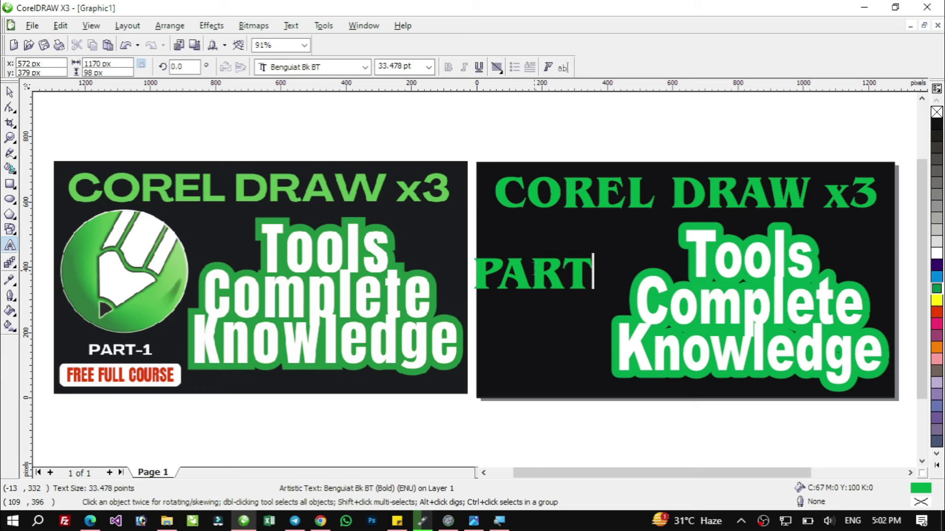
type("-1")
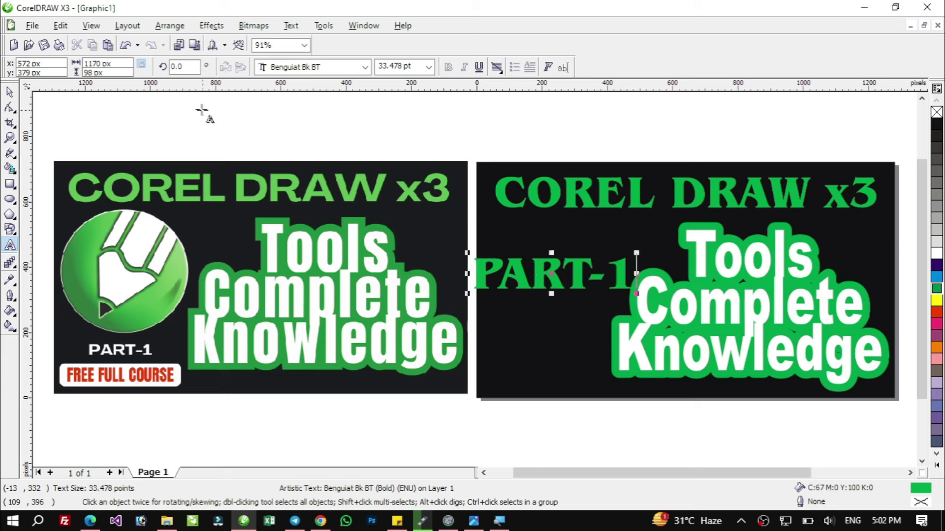
left_click(9, 93)
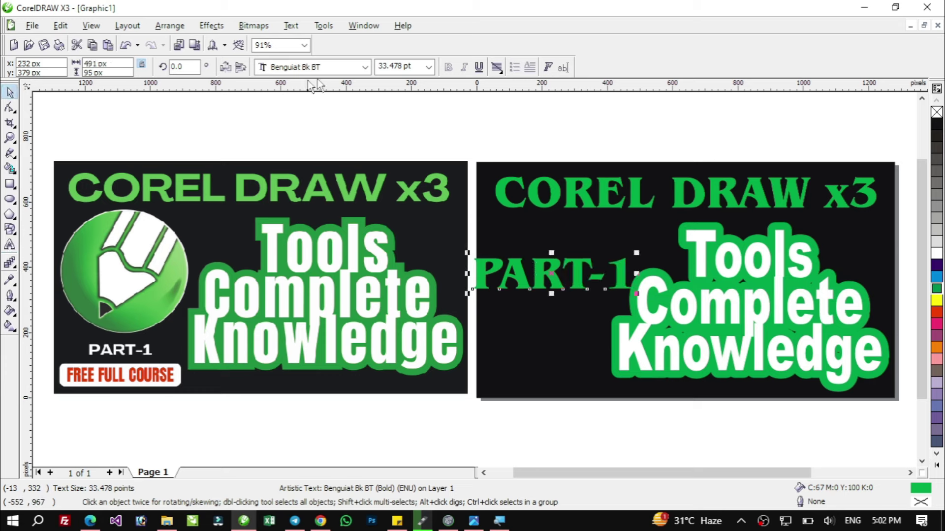
- Set the PART-1 text's font to Arial Rounded MT Bold and fill it with white
left_click(355, 68)
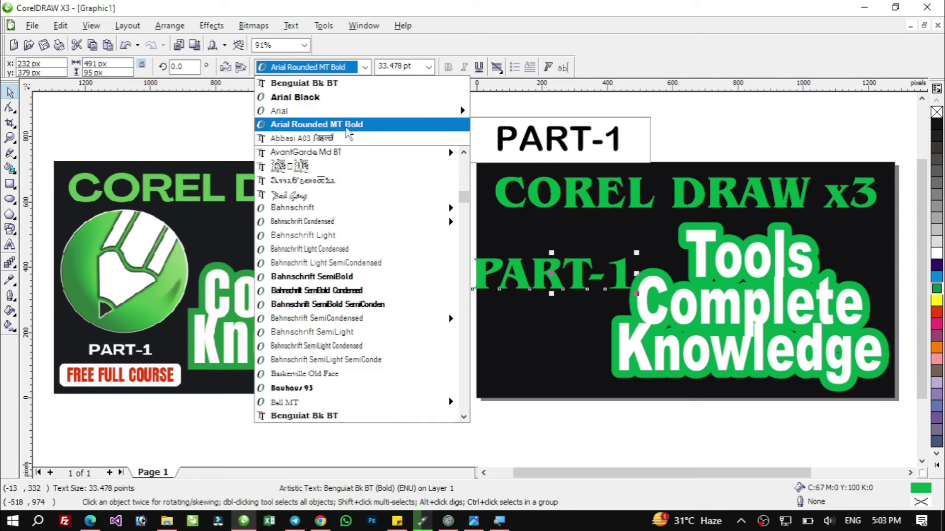
left_click(368, 129)
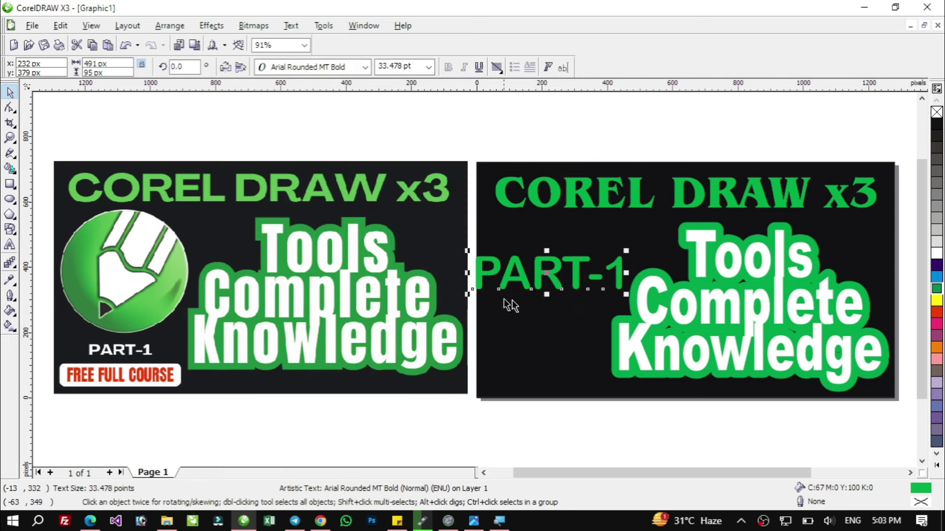
left_click(937, 254)
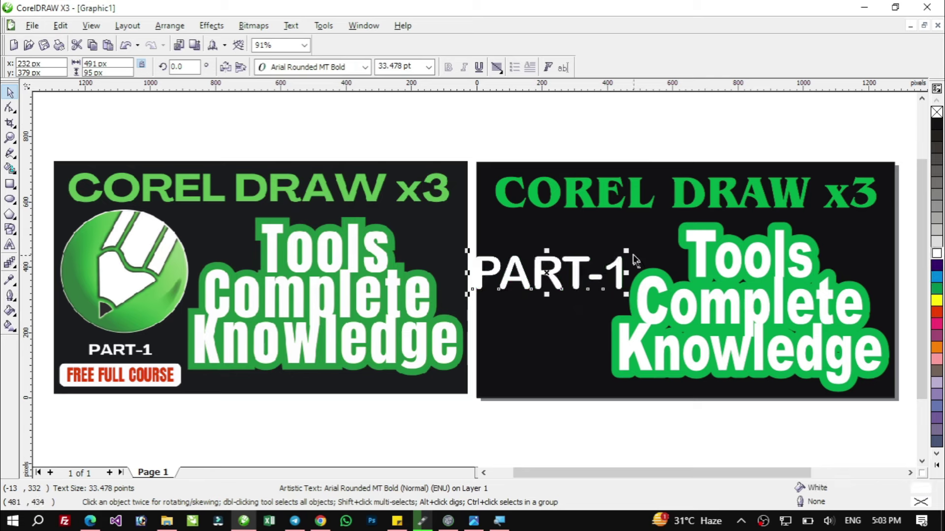
- Scale the PART-1 text down proportionally, place it beside the word Knowledge near the black rectangle's lower-left area, and deselect it
left_click_drag(629, 252, 497, 362)
left_click_drag(572, 336, 555, 351)
key("Escape")
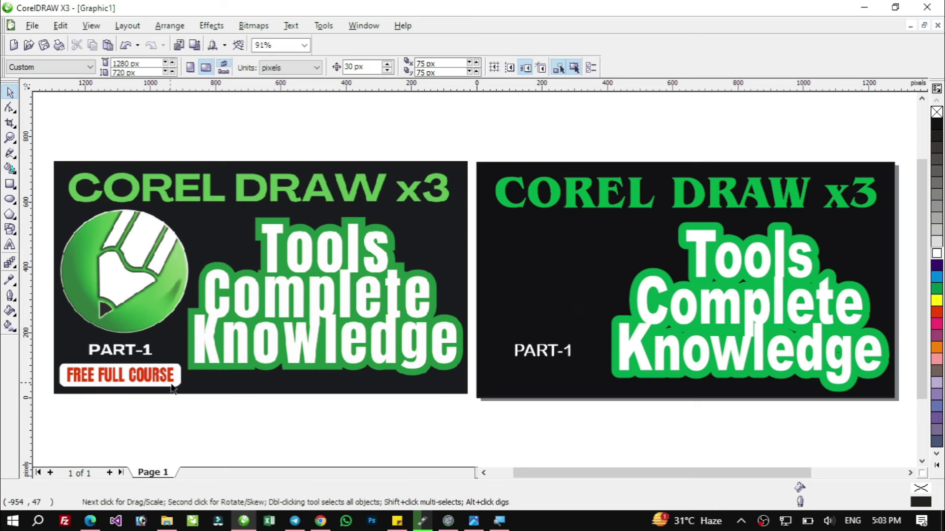